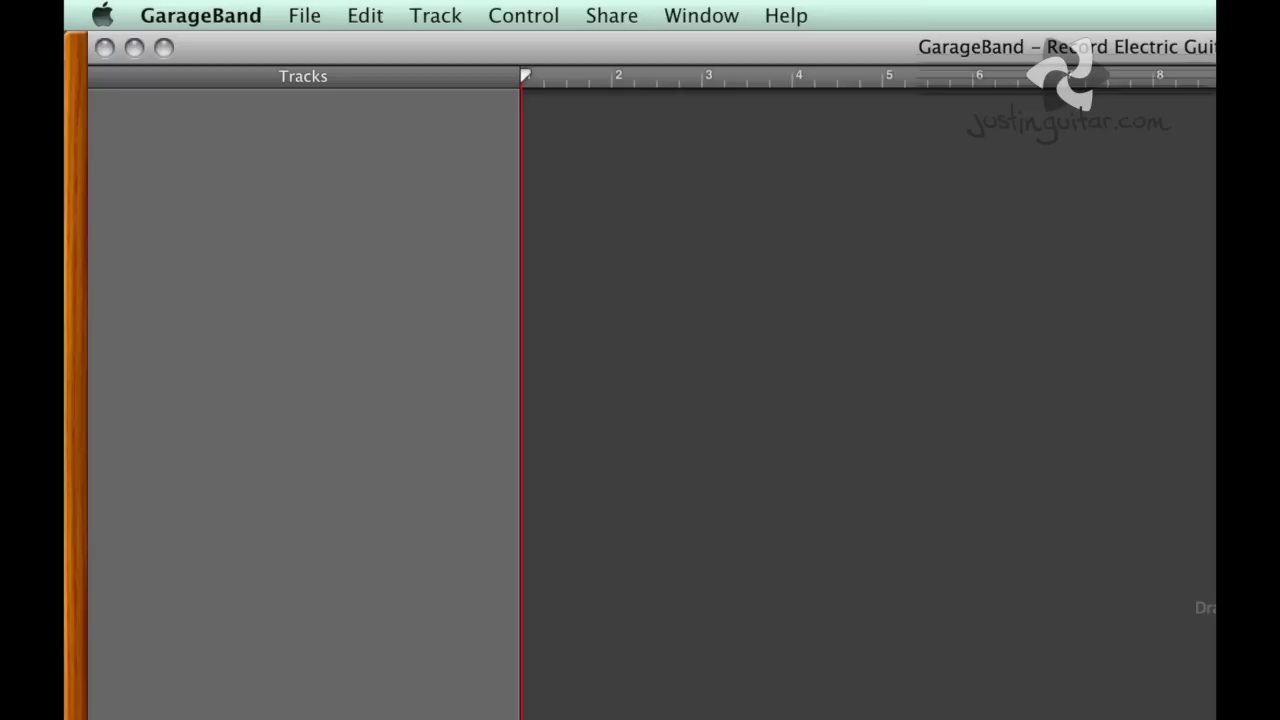
Check GarageBand's audio preferences and the system's sound input and output devices
left_click(205, 18)
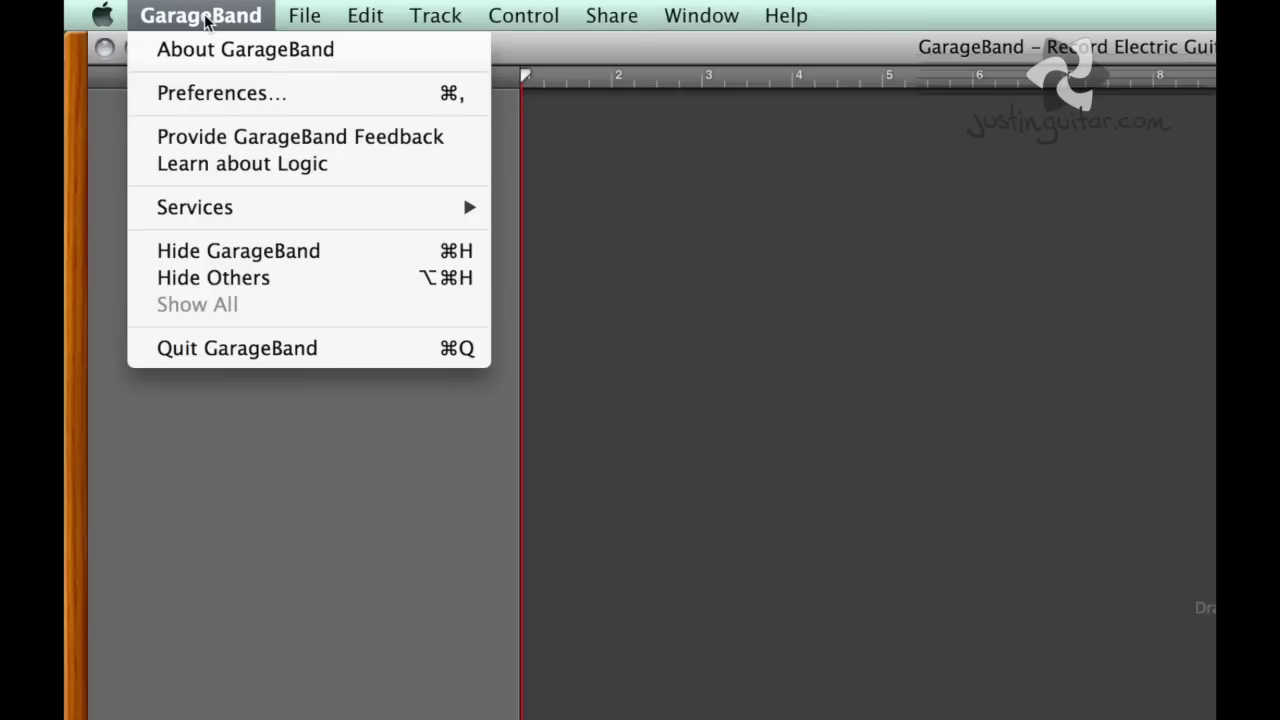
left_click(223, 93)
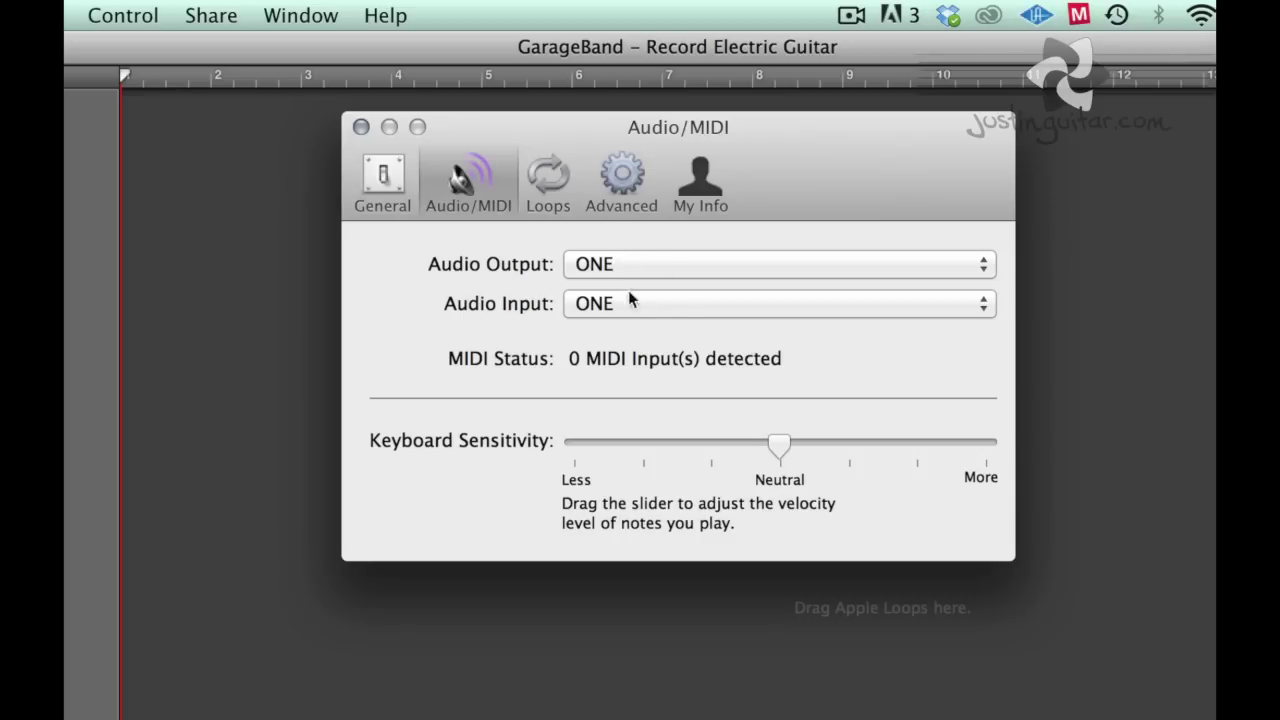
left_click(361, 127)
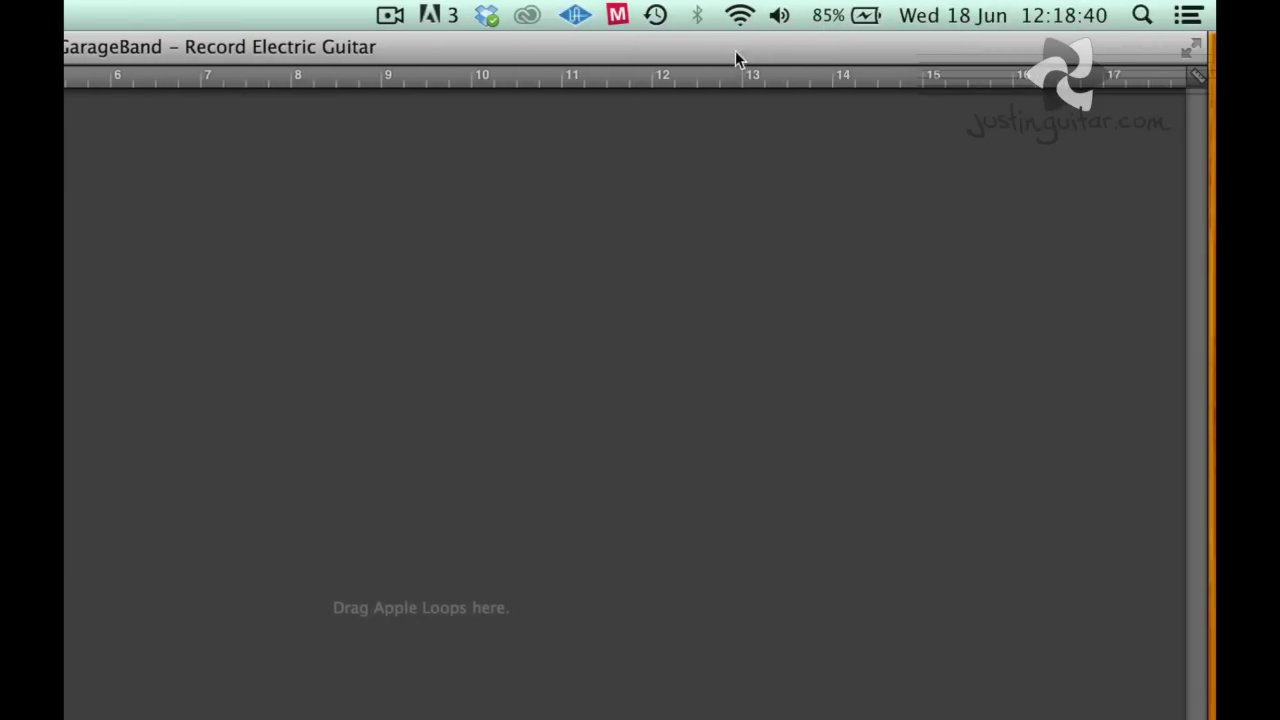
left_click(780, 16)
left_click(782, 22)
left_click(782, 22, "alt")
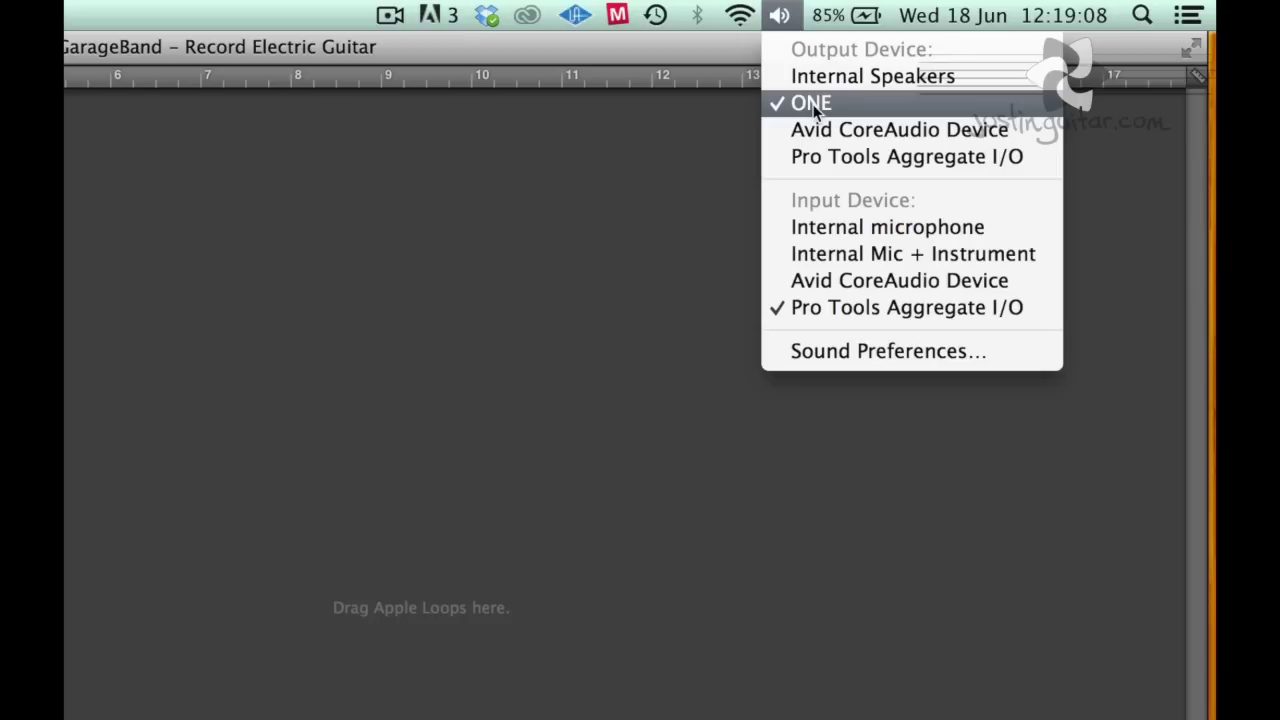
left_click(781, 17)
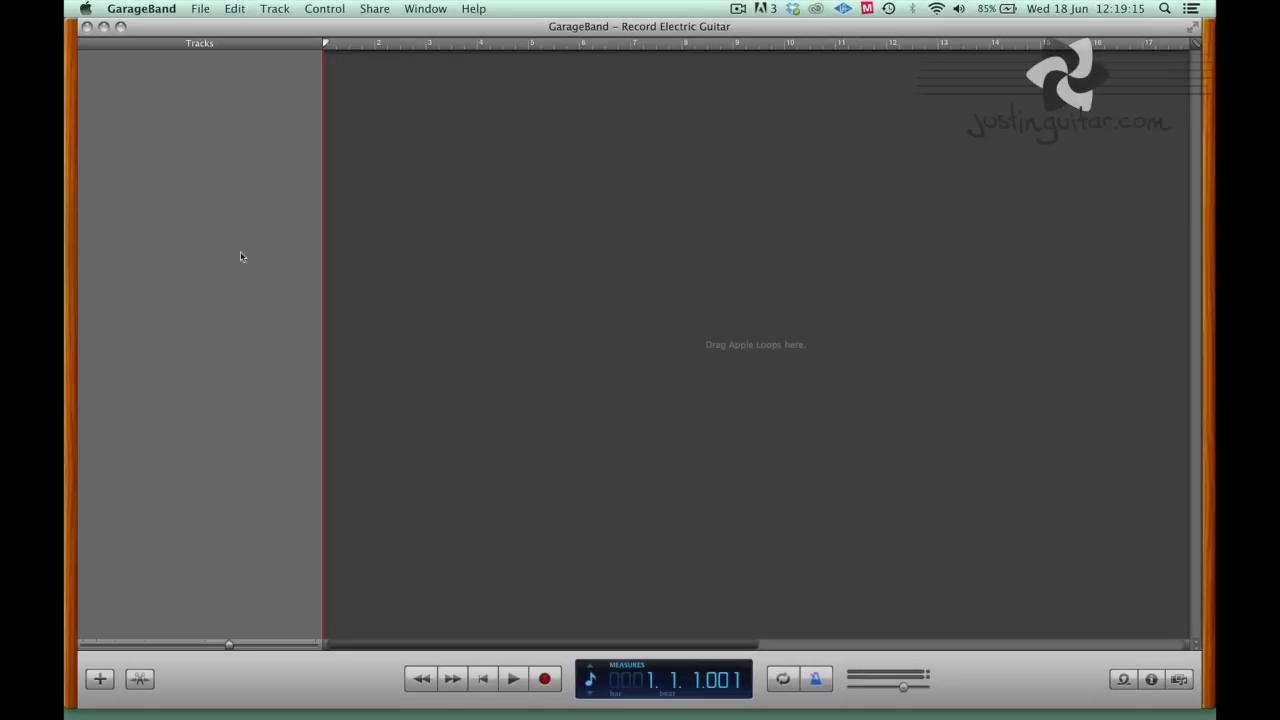
Create a new Electric Guitar track with its input set to Mono 2
left_click(267, 10)
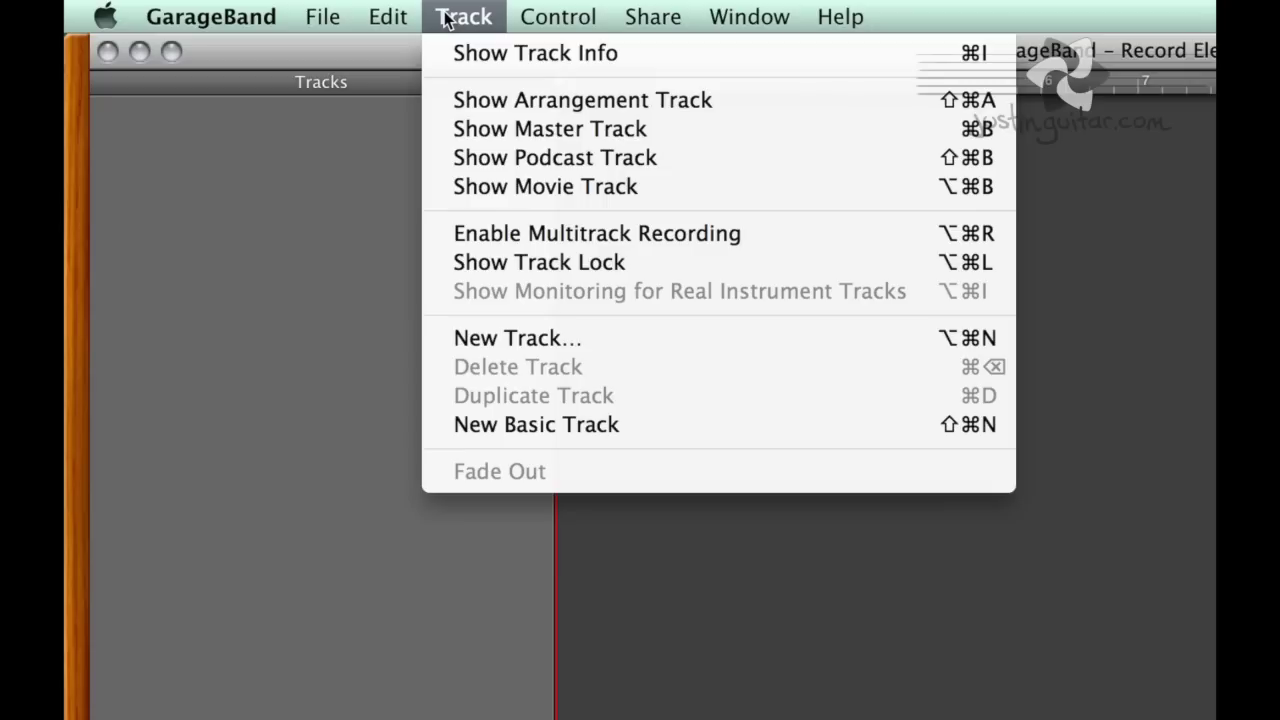
left_click(501, 337)
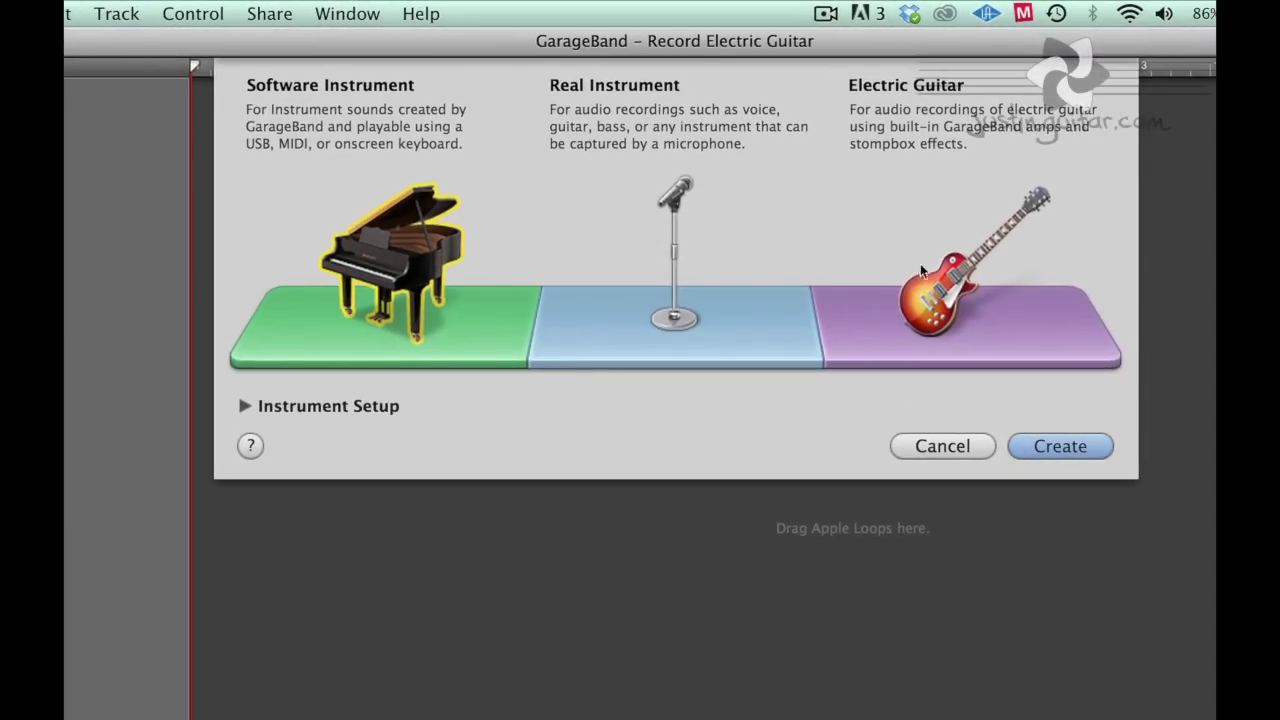
left_click(948, 287)
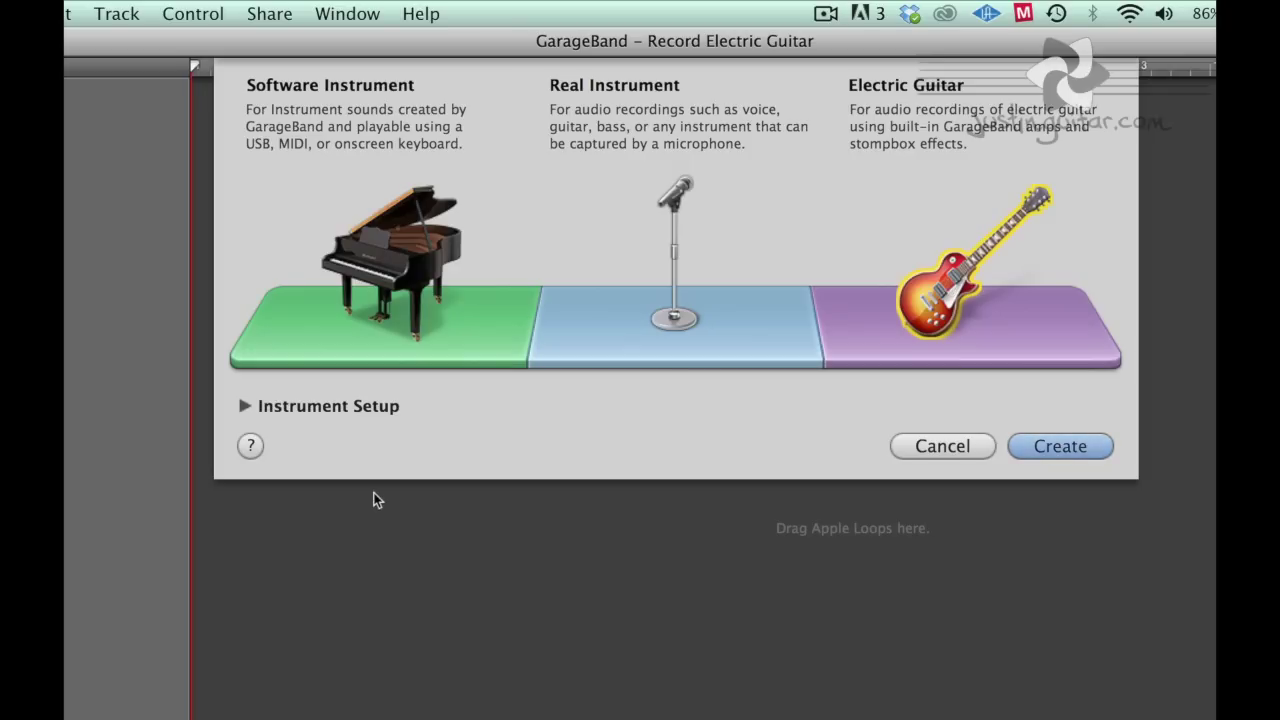
left_click(245, 407)
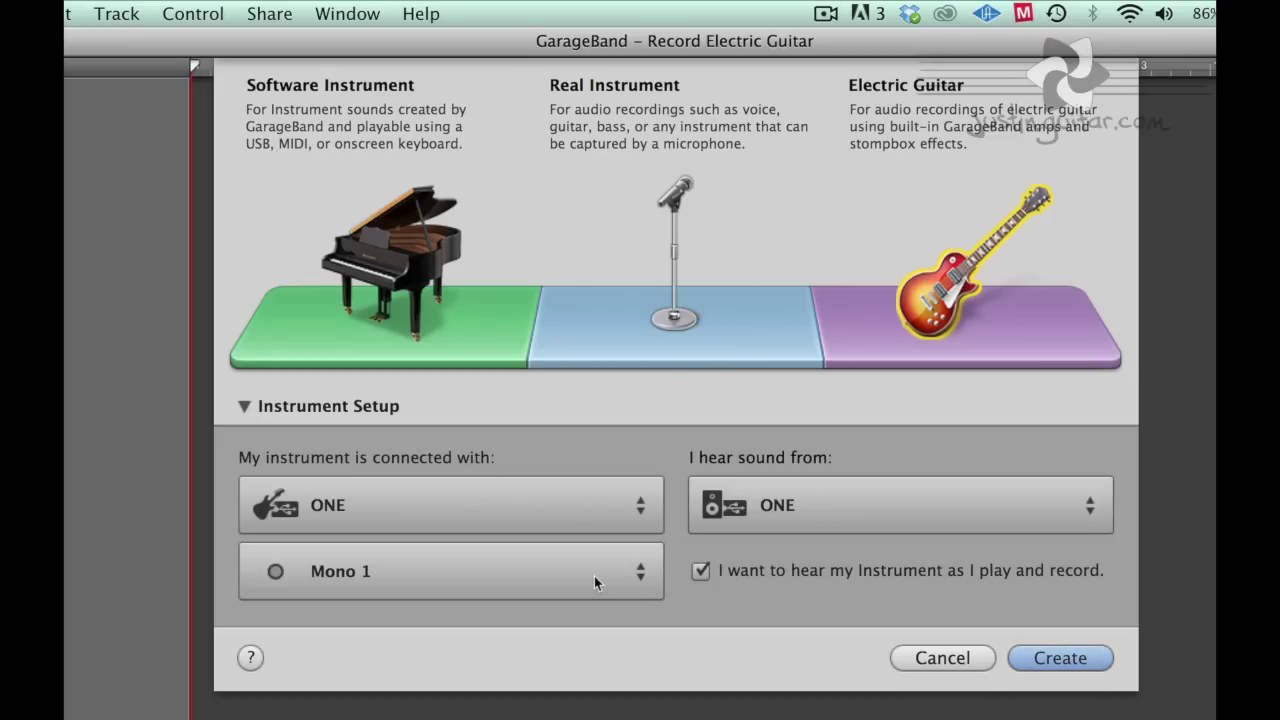
left_click(641, 574)
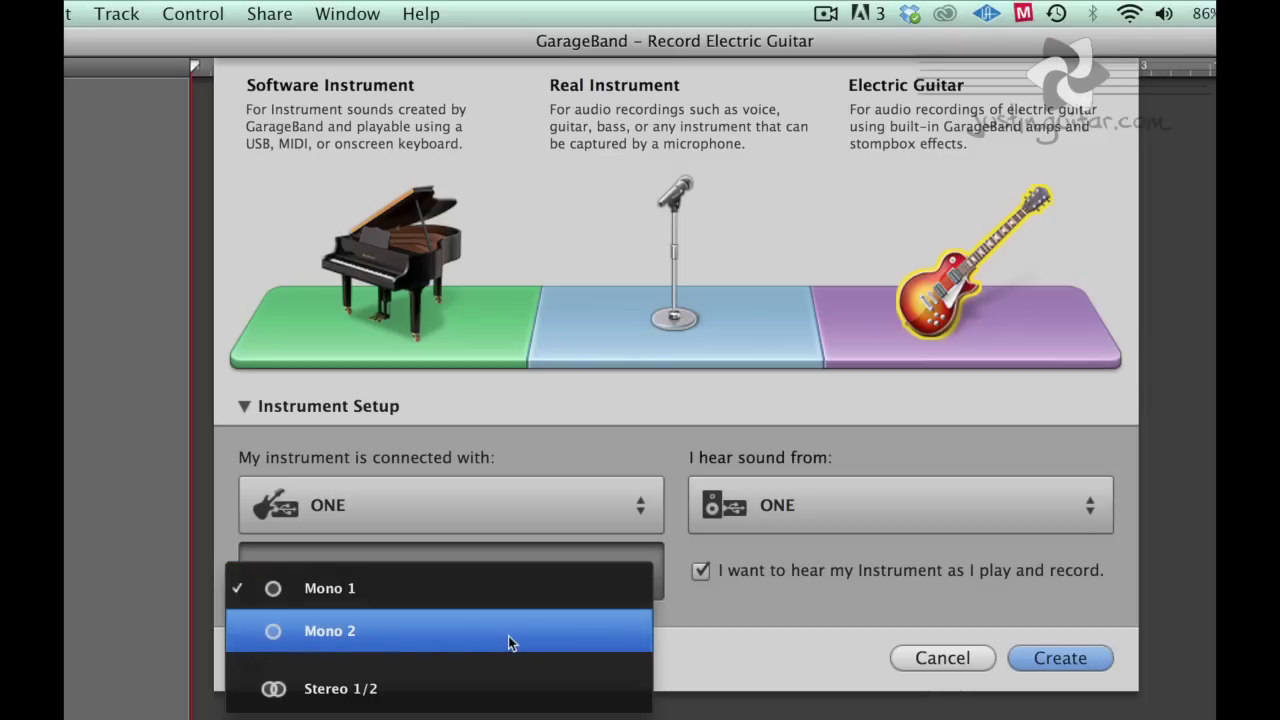
left_click(509, 638)
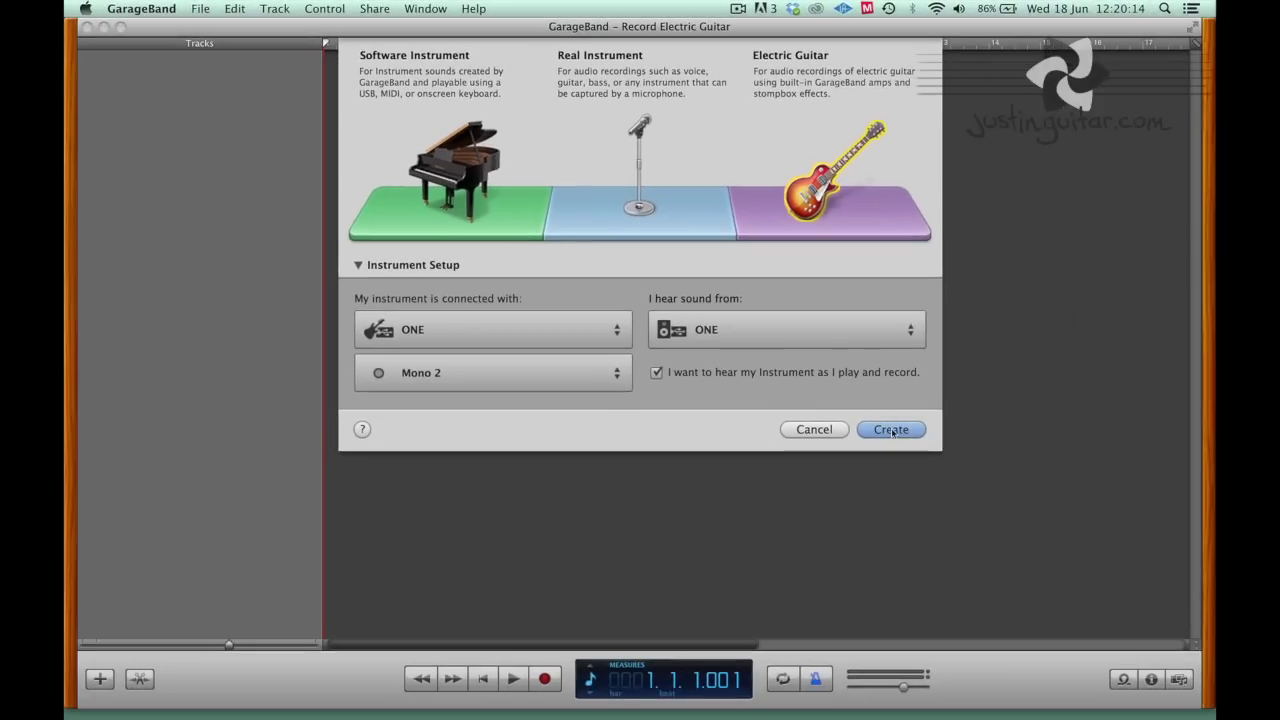
left_click(886, 428)
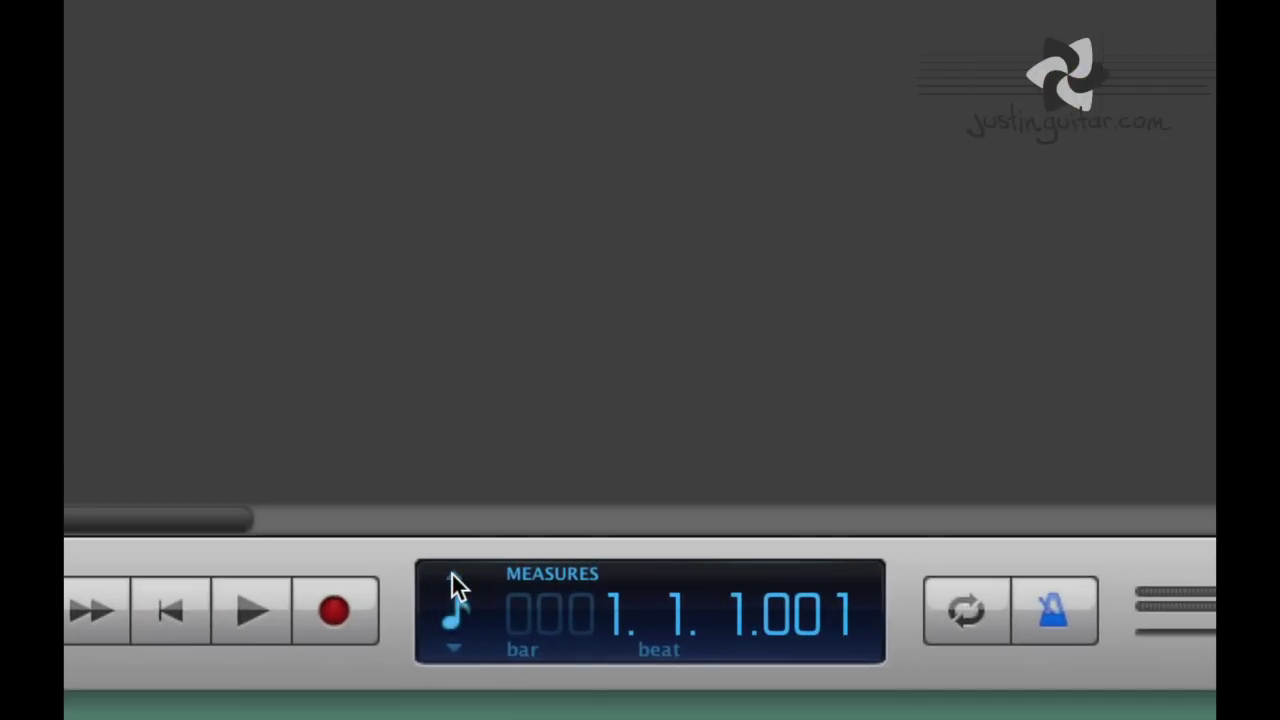
Cycle the LCD display past time and key/tempo modes to the Tuner
left_click(452, 578)
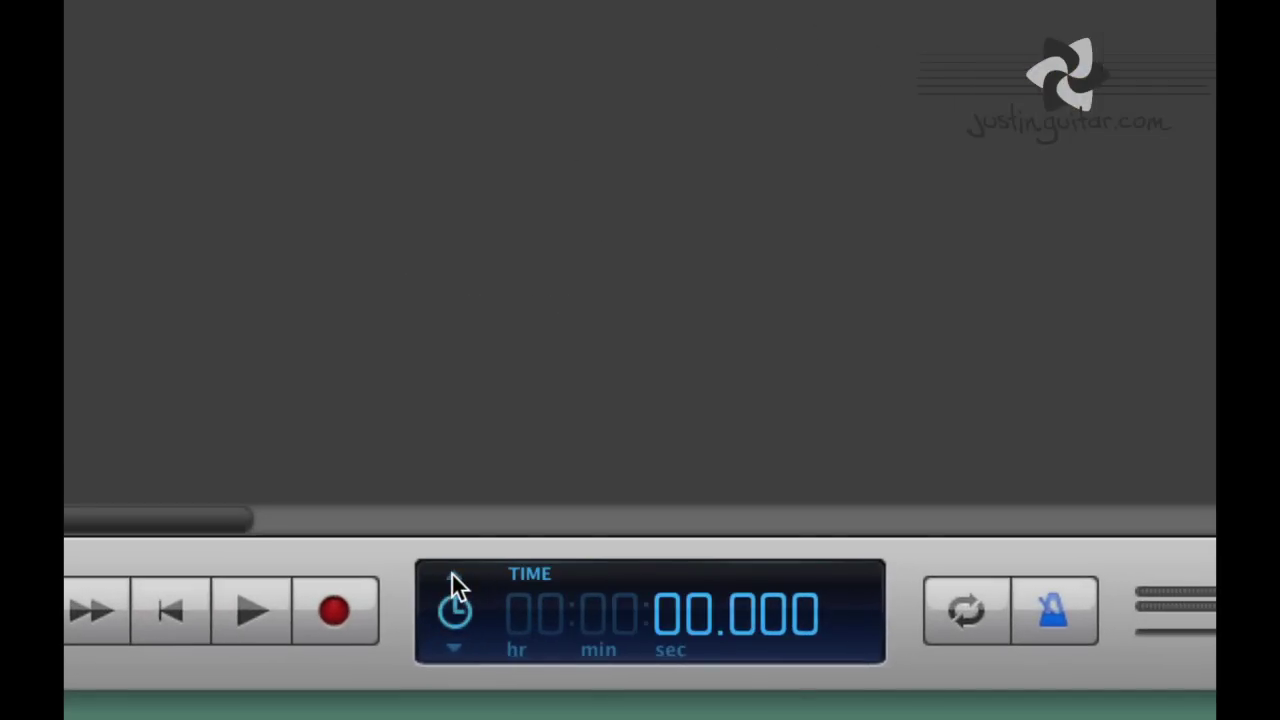
left_click(452, 578)
left_click(452, 585)
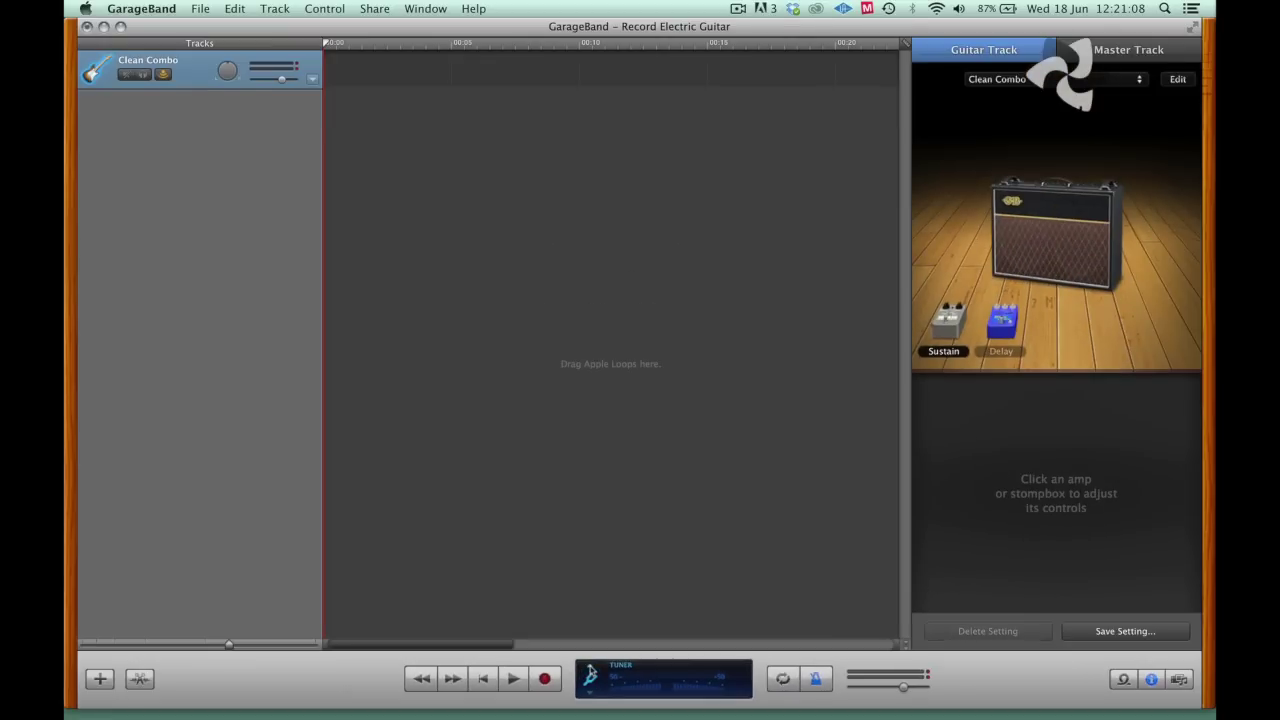
Switch the LCD from Tuner back to measures, showing 1.1.1.001
left_click(495, 630)
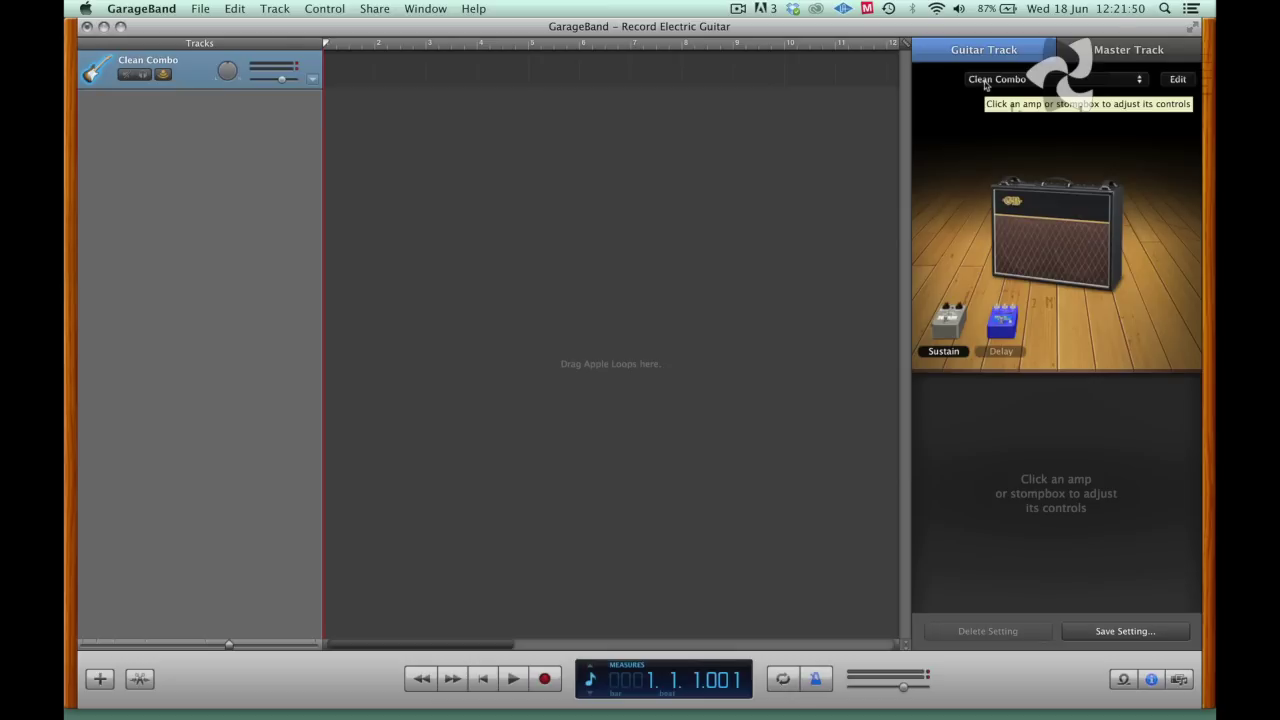
Audition the Big Hair Metal and Cool Jazz Combo amp presets, settling on Lowdown Blues
left_click(985, 82)
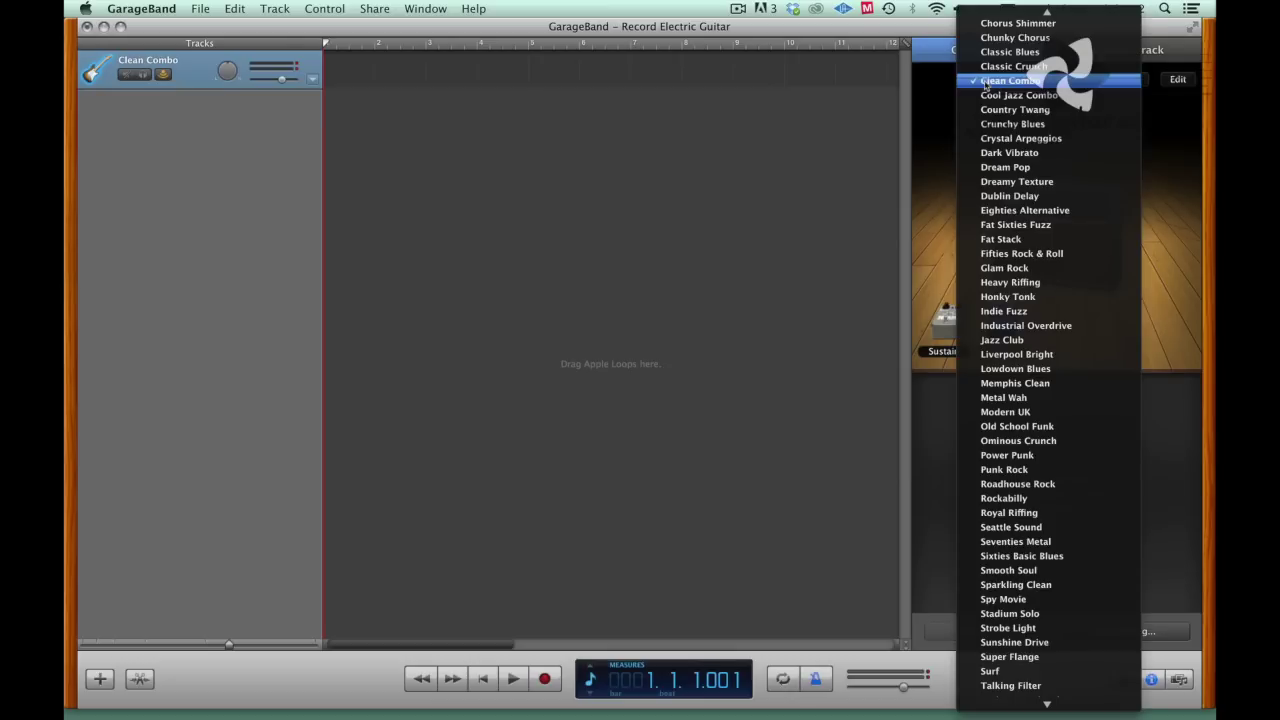
mouse_move(1008, 10)
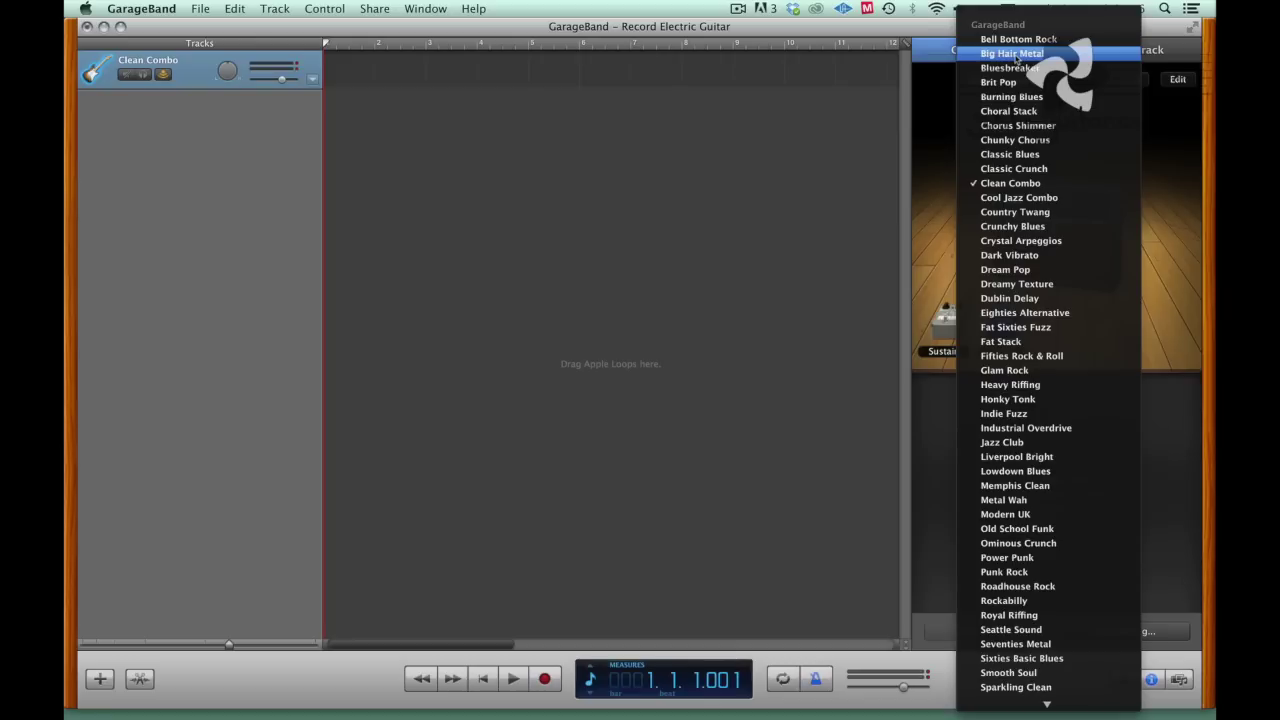
left_click(1016, 54)
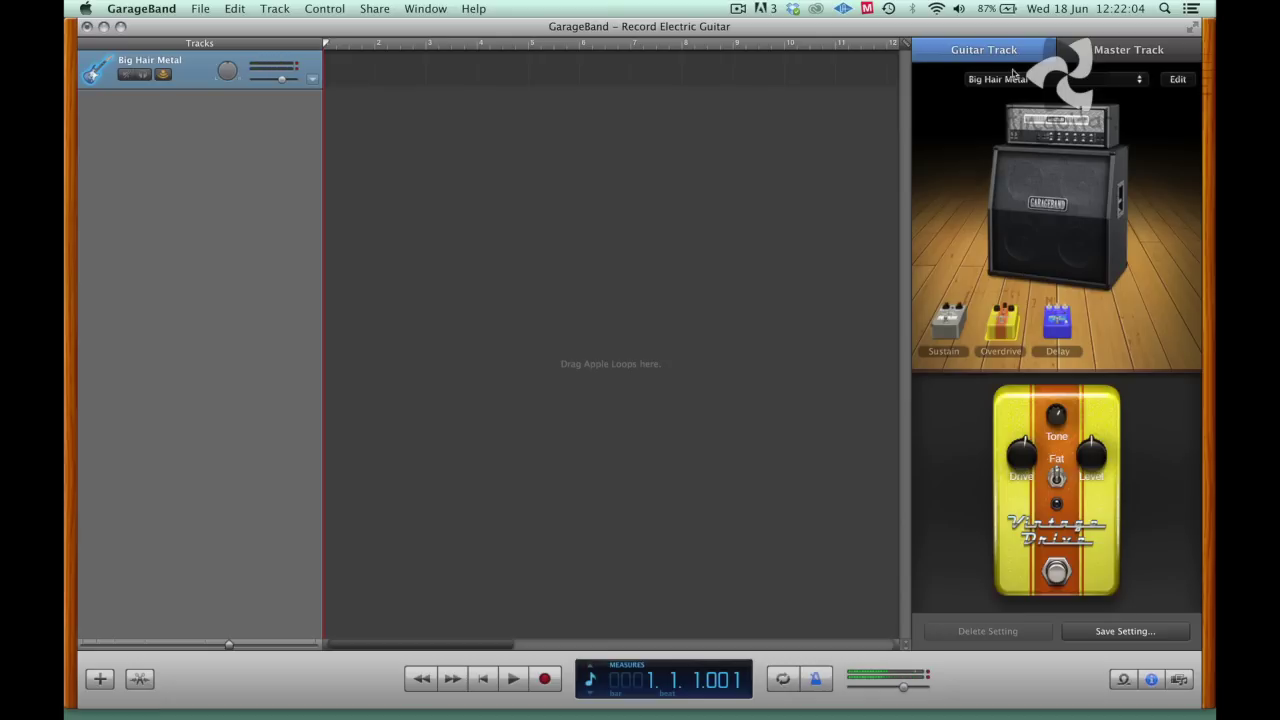
left_click(1013, 80)
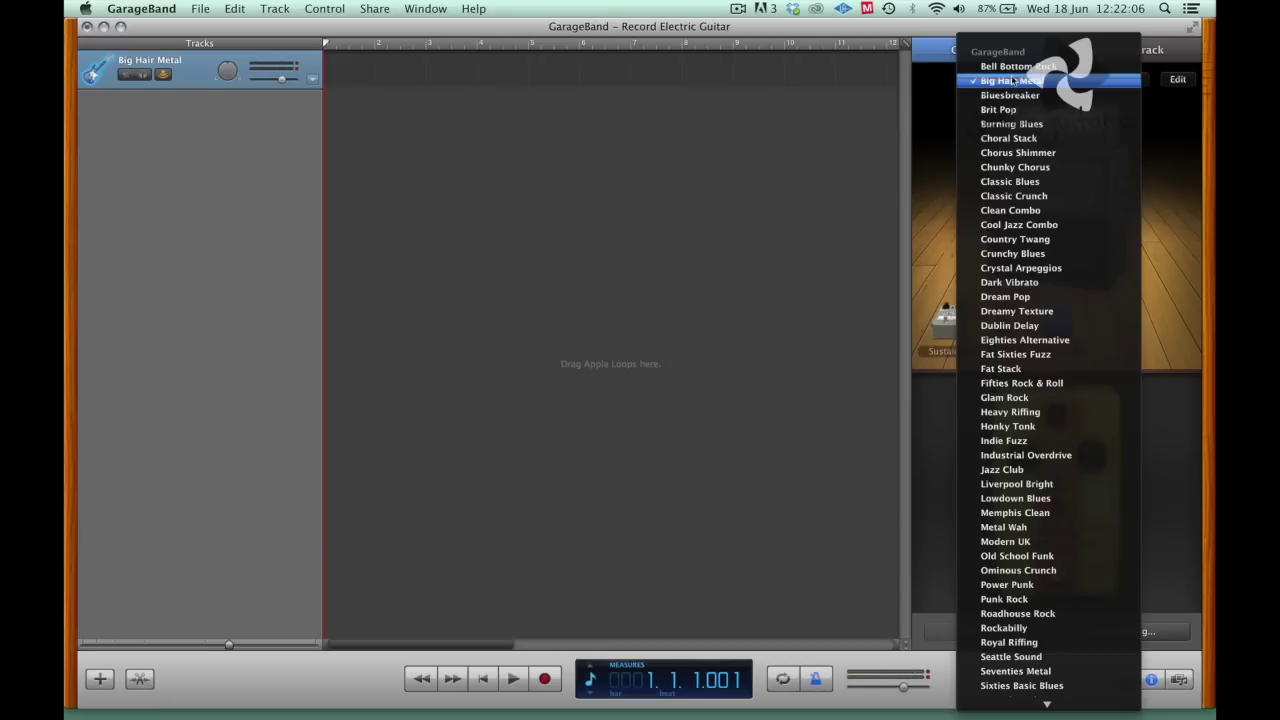
left_click(1019, 224)
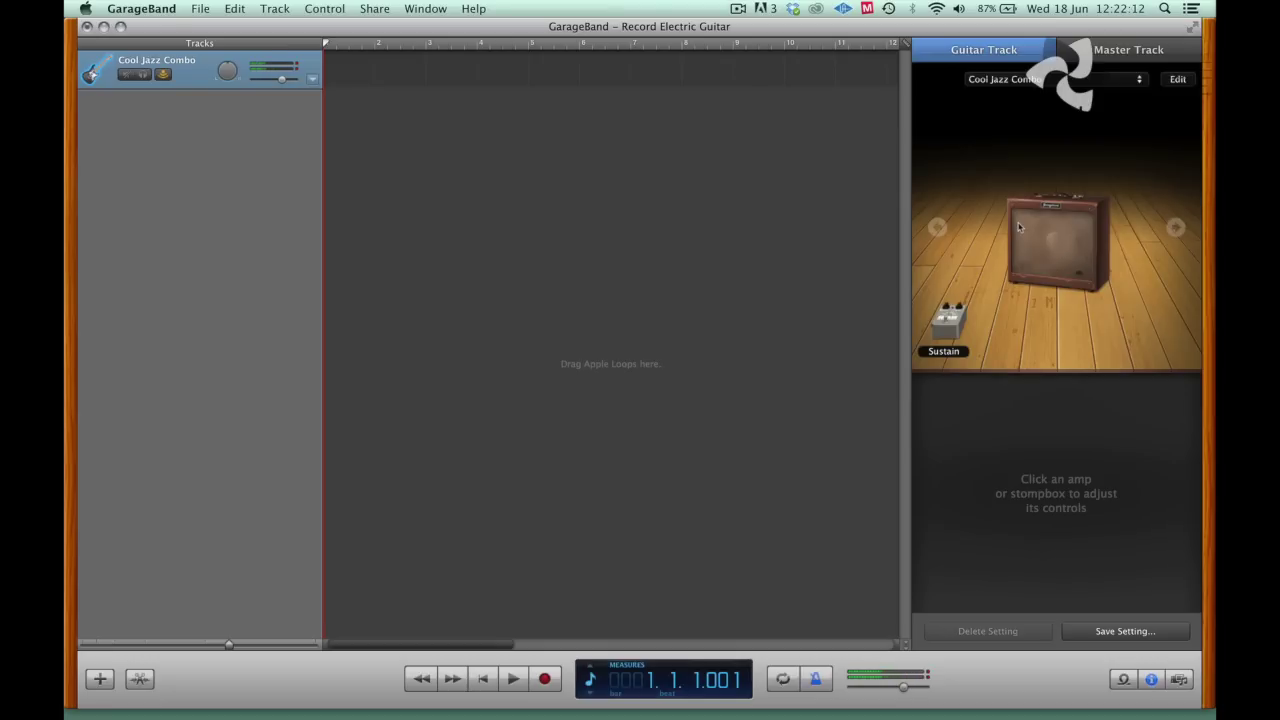
left_click(1073, 82)
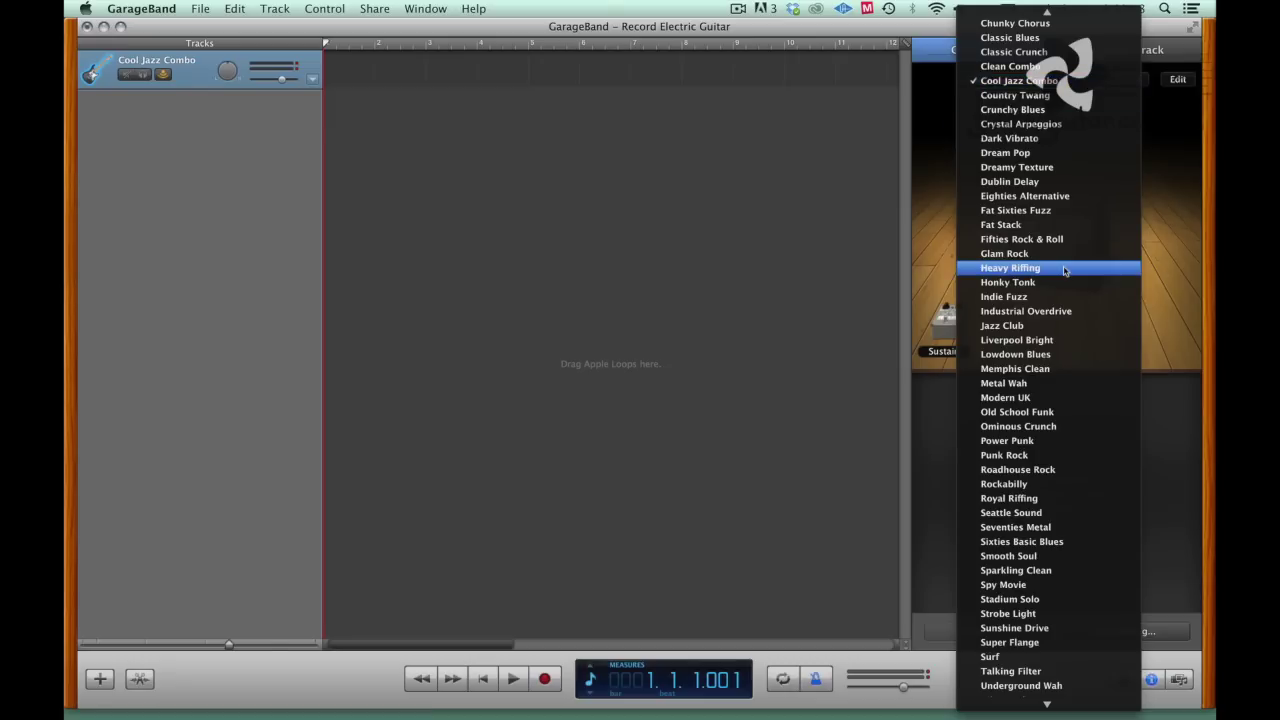
left_click(1052, 352)
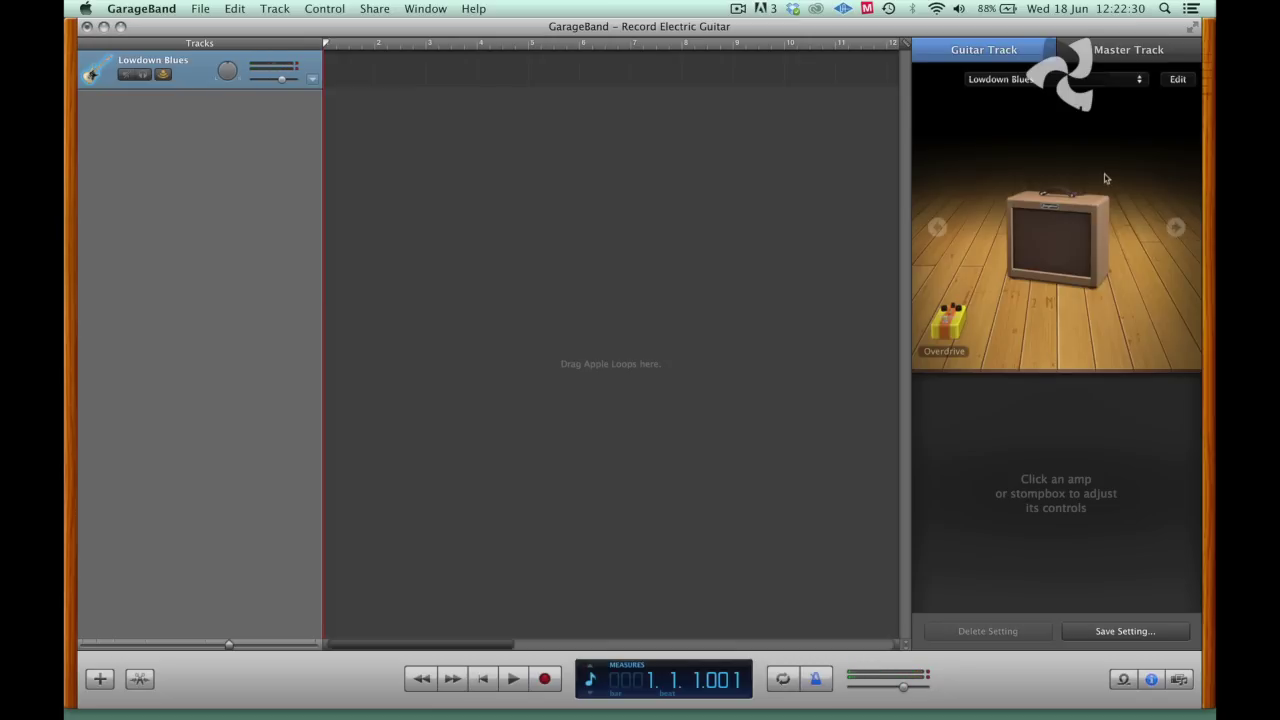
Try Metal Wah, apply Vibrato Blues, then select the Brit Pop preset
left_click(1003, 80)
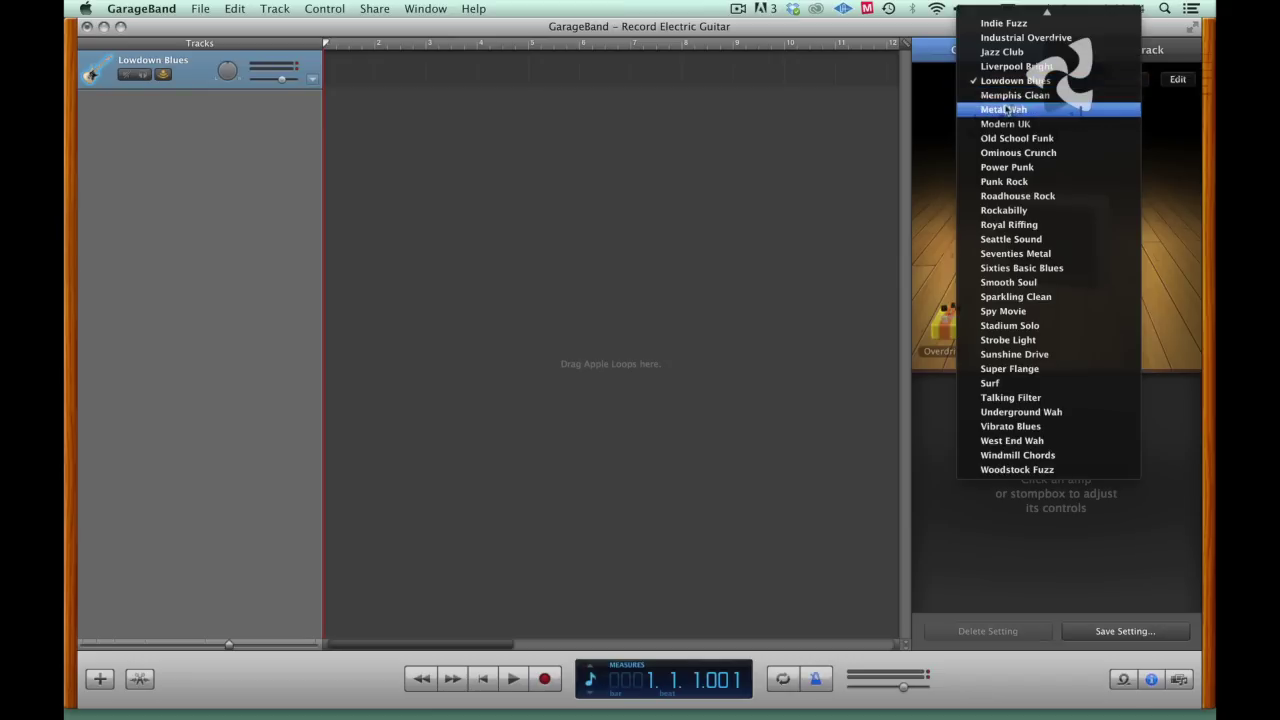
left_click(1006, 110)
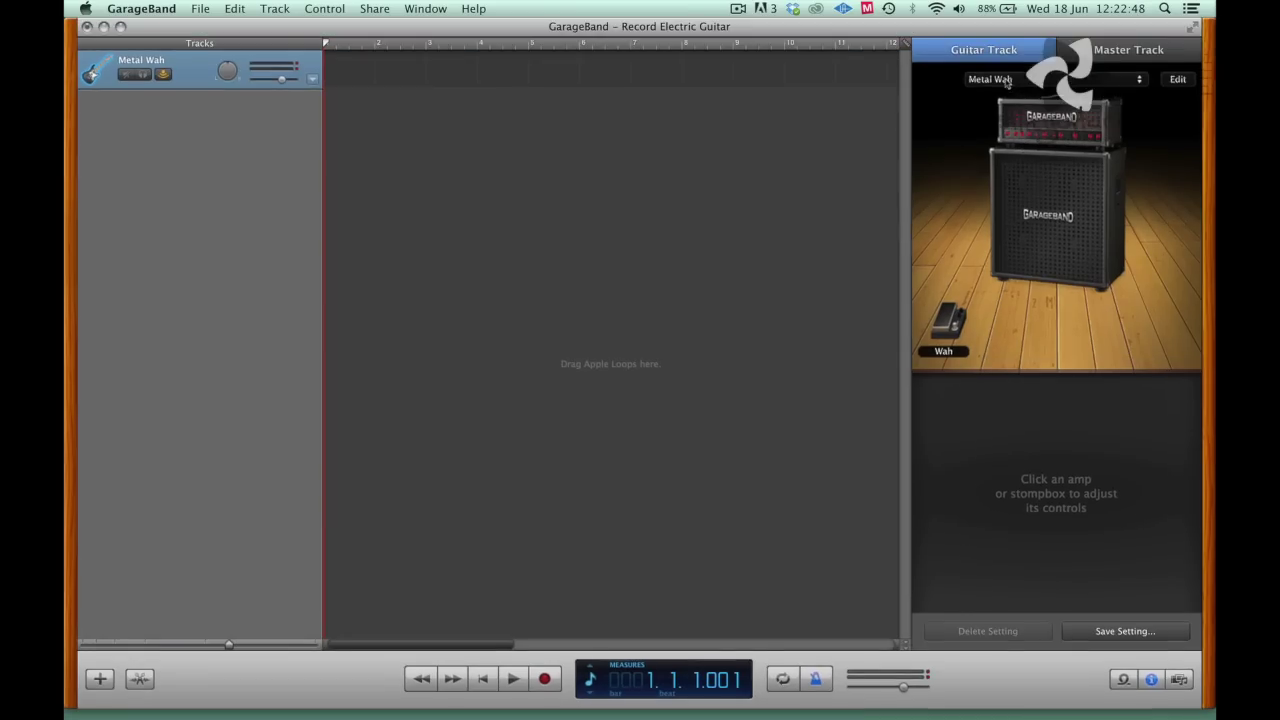
left_click(1005, 80)
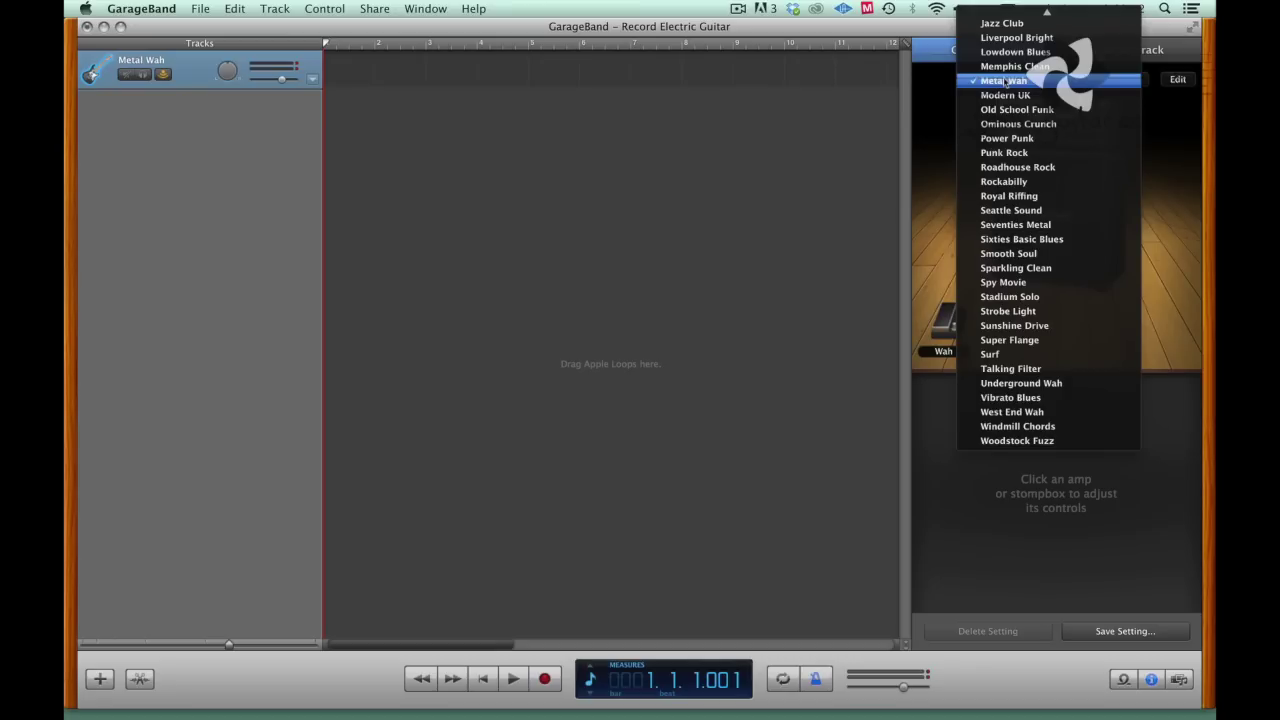
left_click(1016, 398)
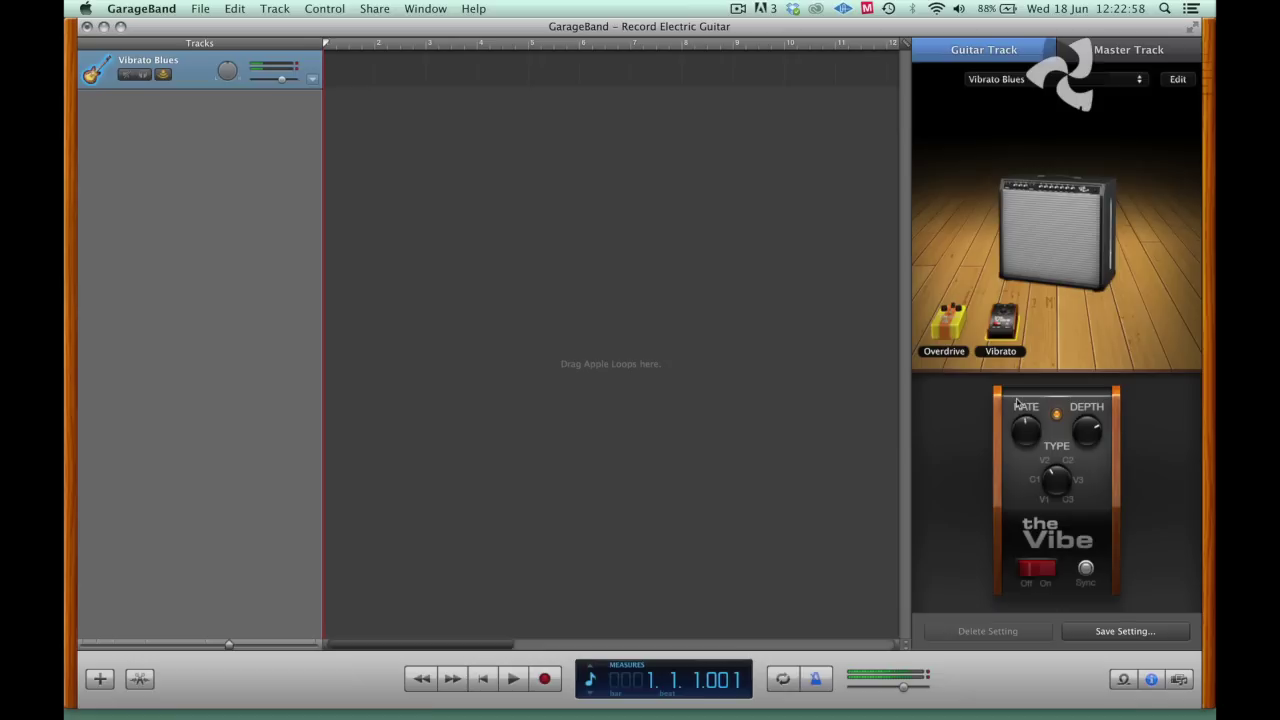
left_click(1080, 80)
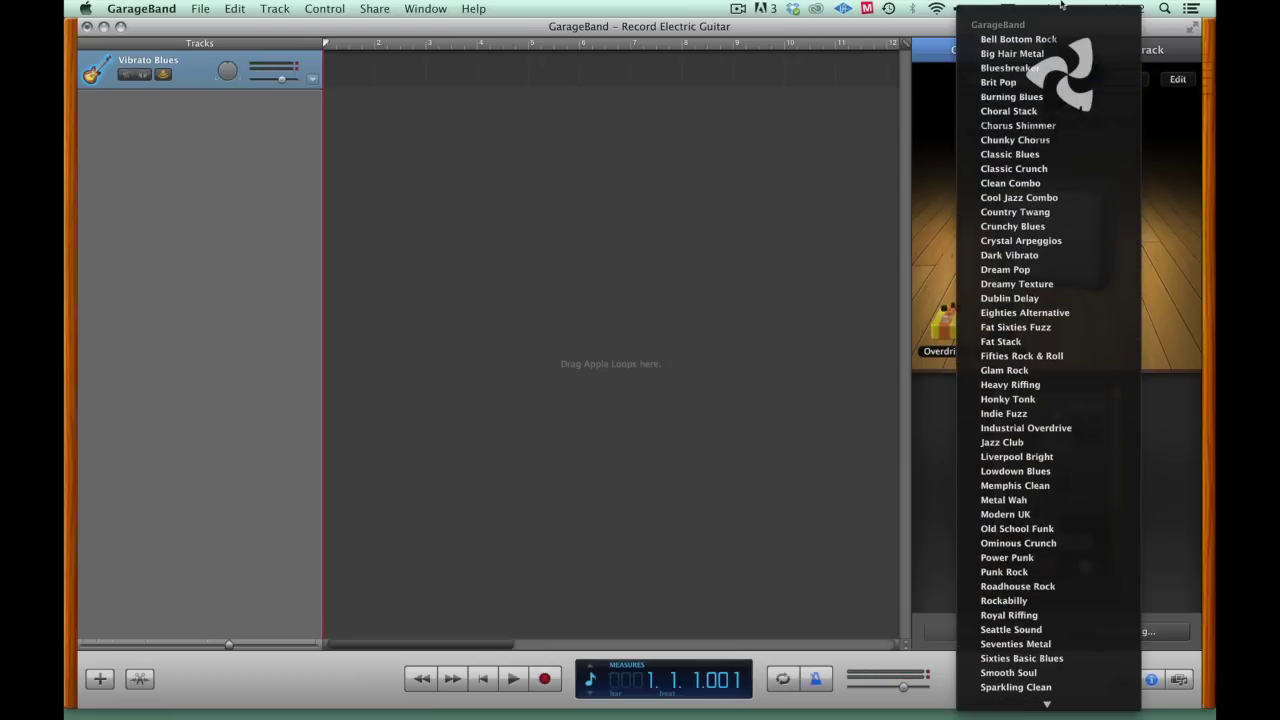
left_click(1033, 82)
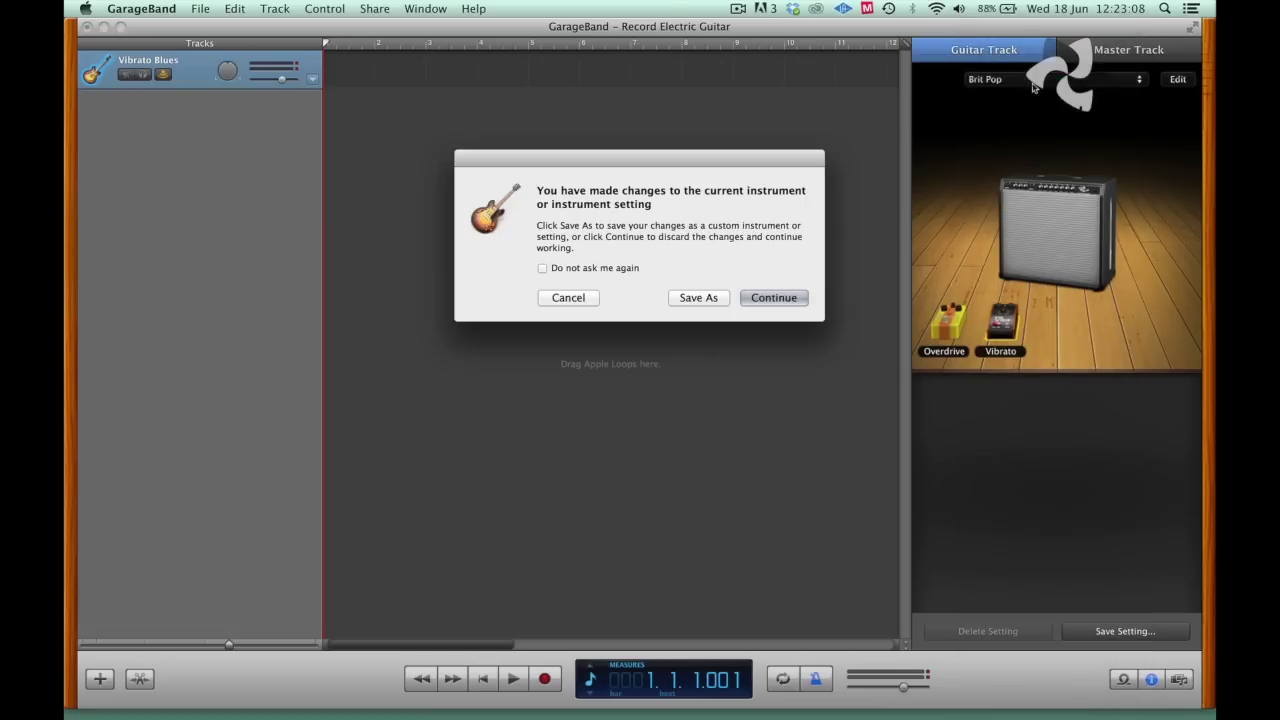
Load Brit Pop without saving earlier changes and toggle the metronome off and on
key("Return")
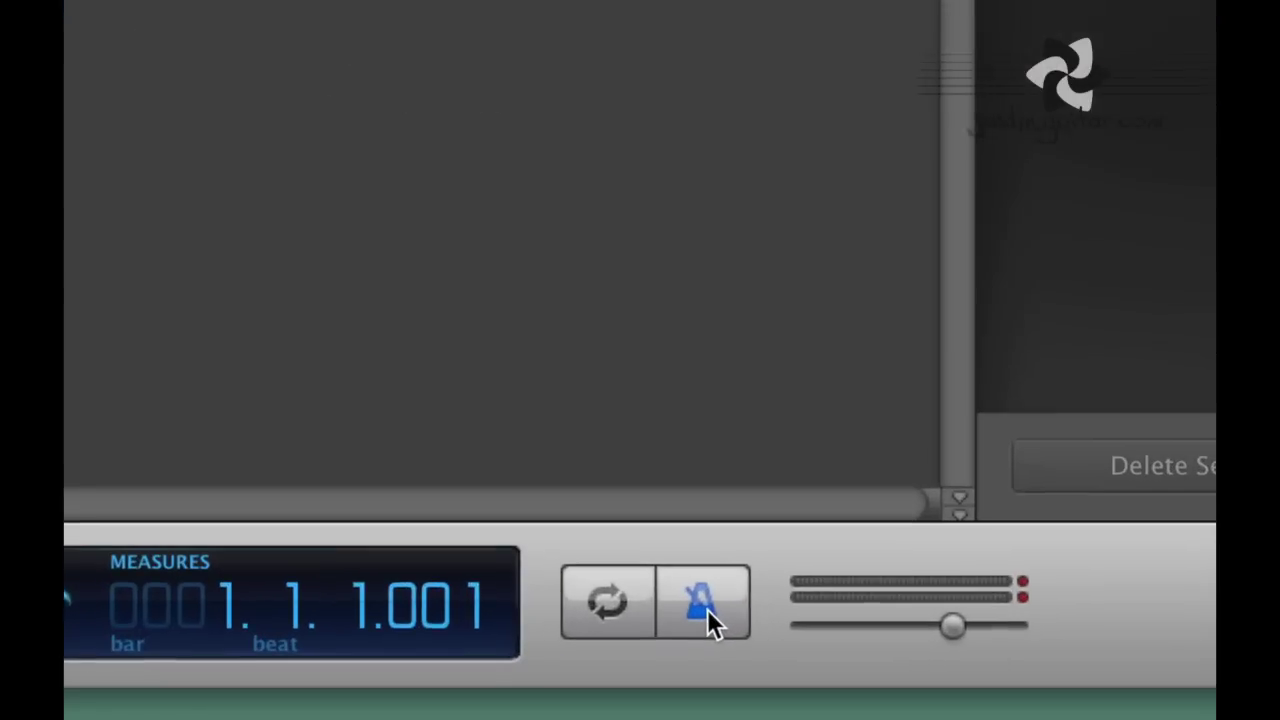
left_click(817, 681)
left_click(698, 616)
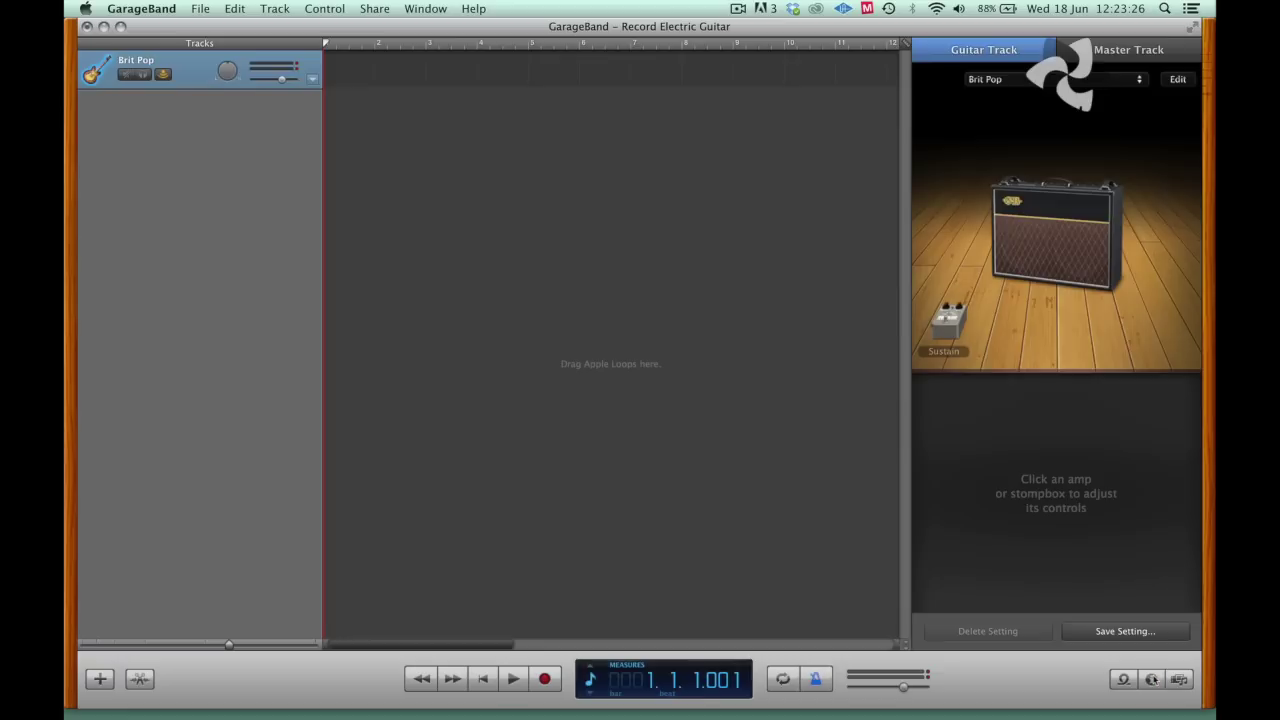
Hide the Track Info pane and record a guitar take about seven bars long
left_click(1151, 679)
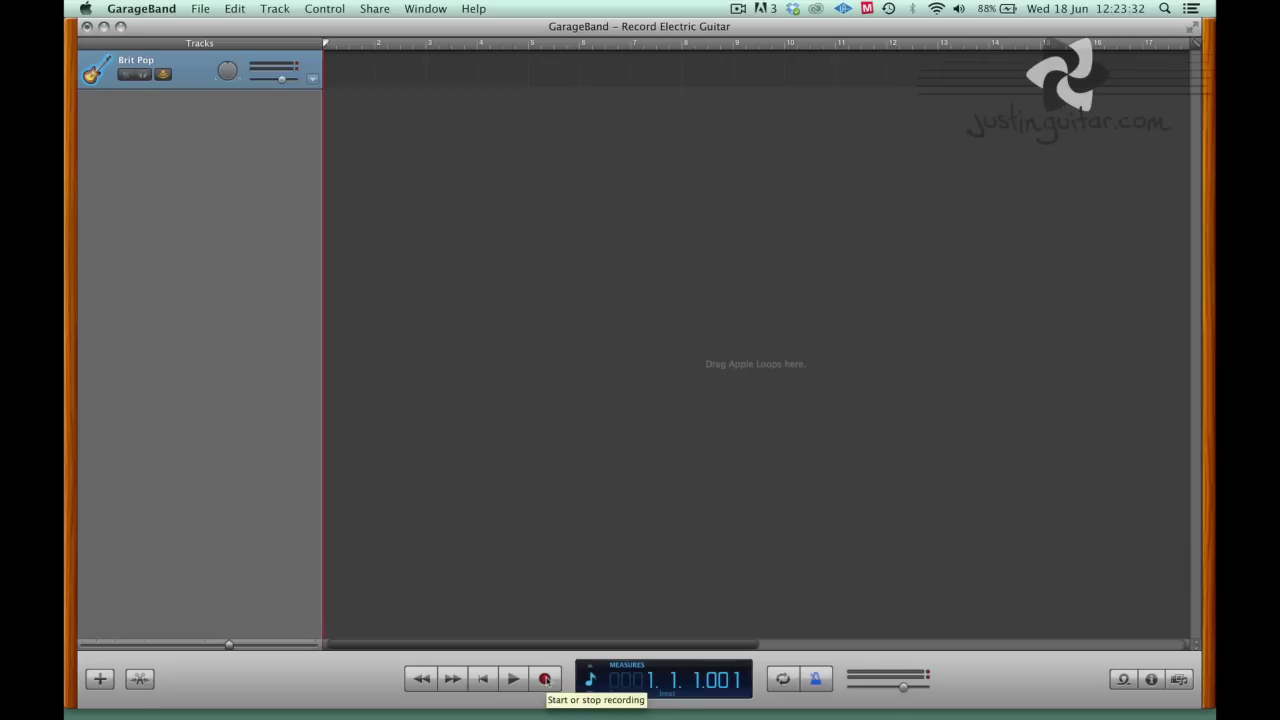
left_click(545, 679)
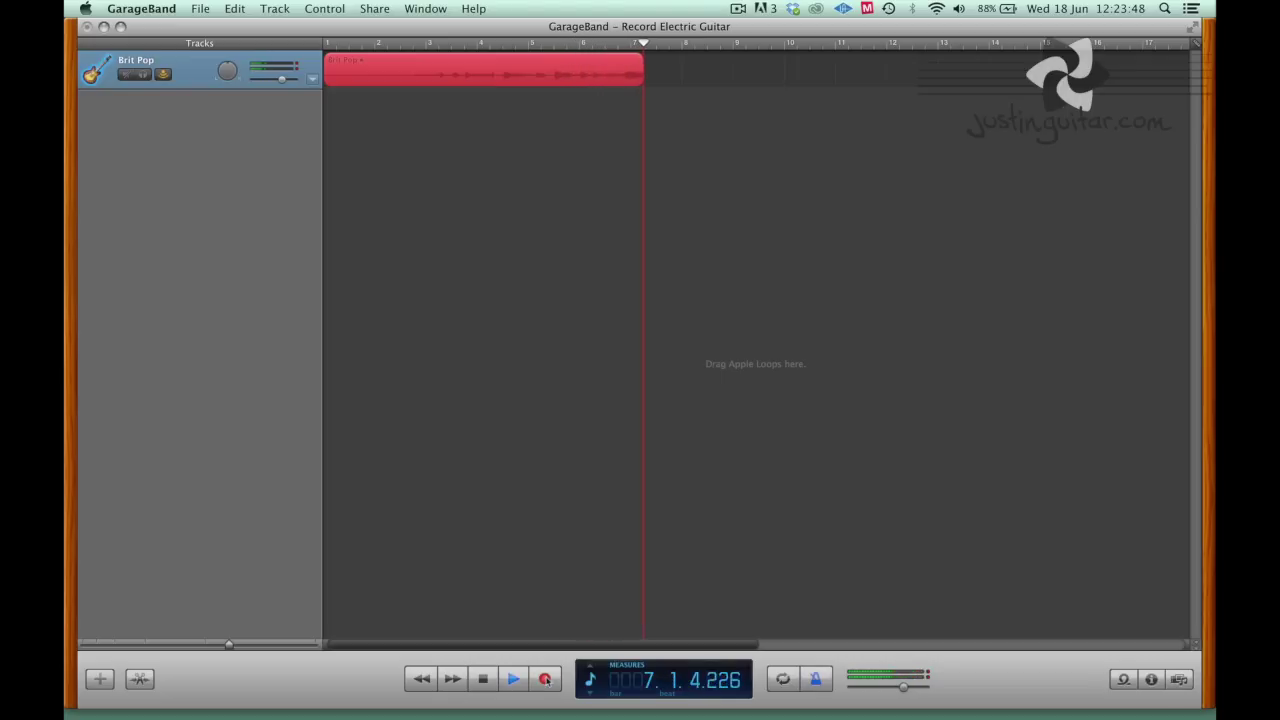
left_click(545, 679)
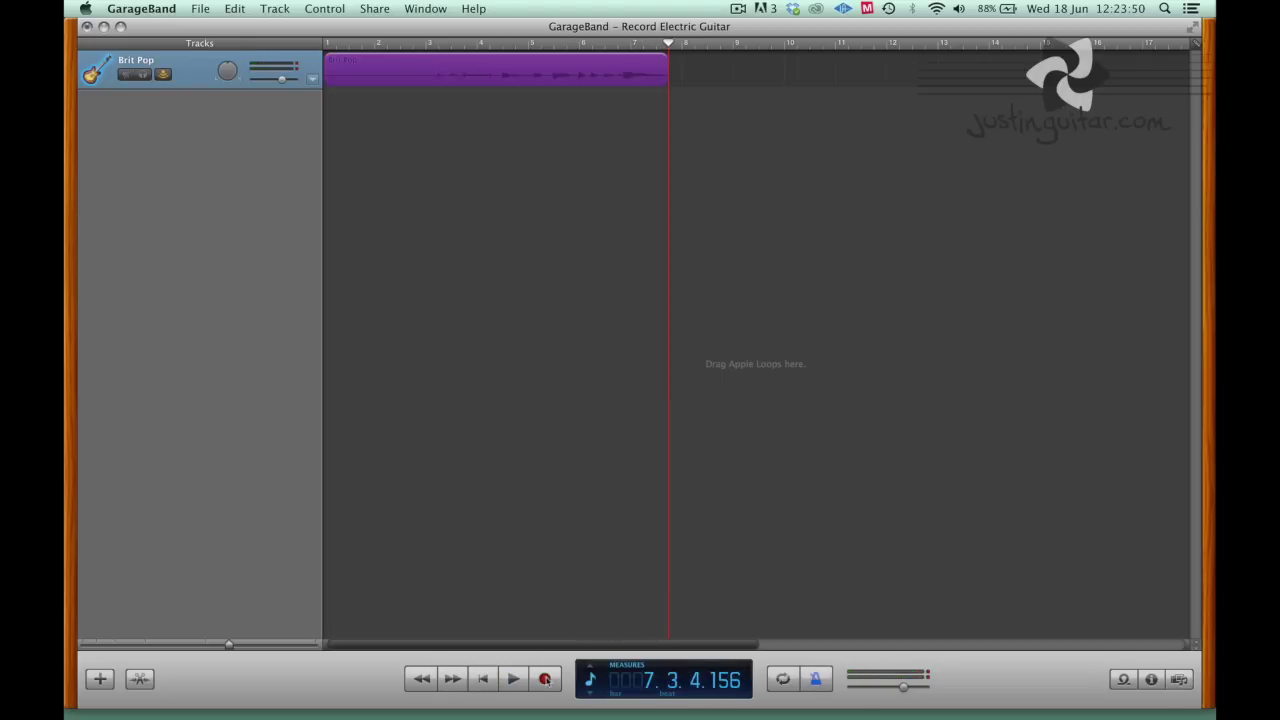
key("Return")
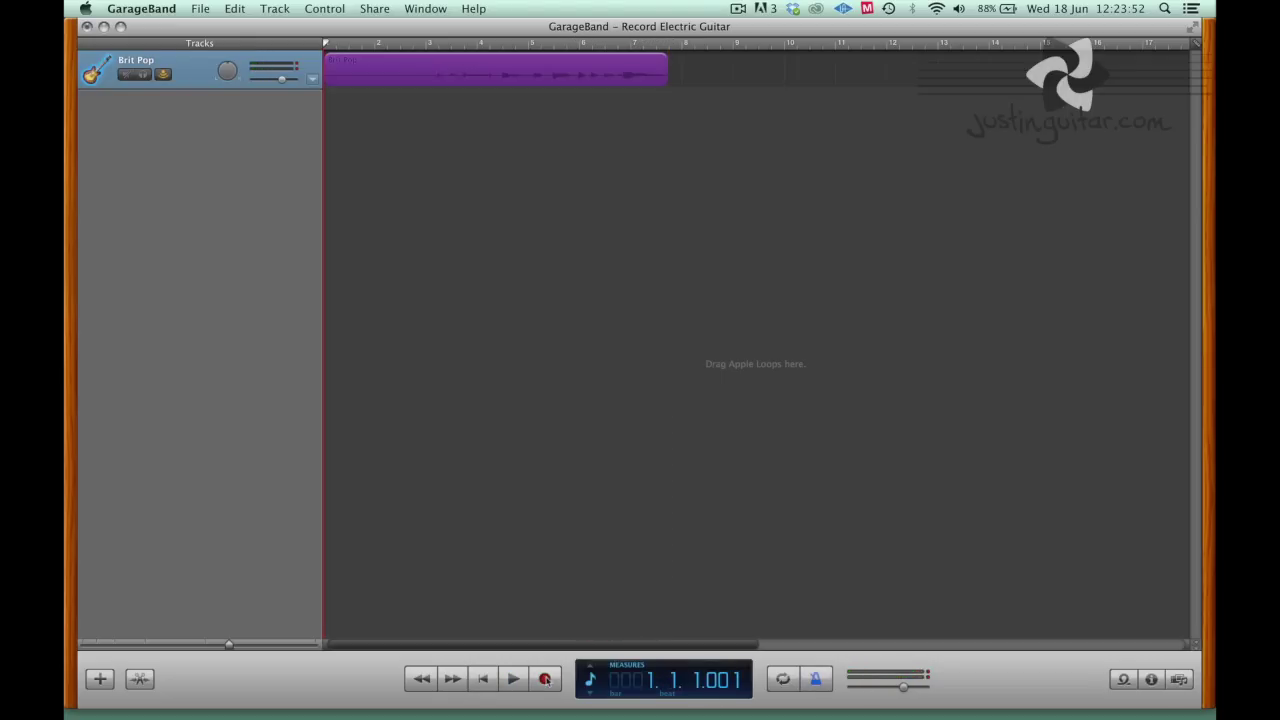
key("space")
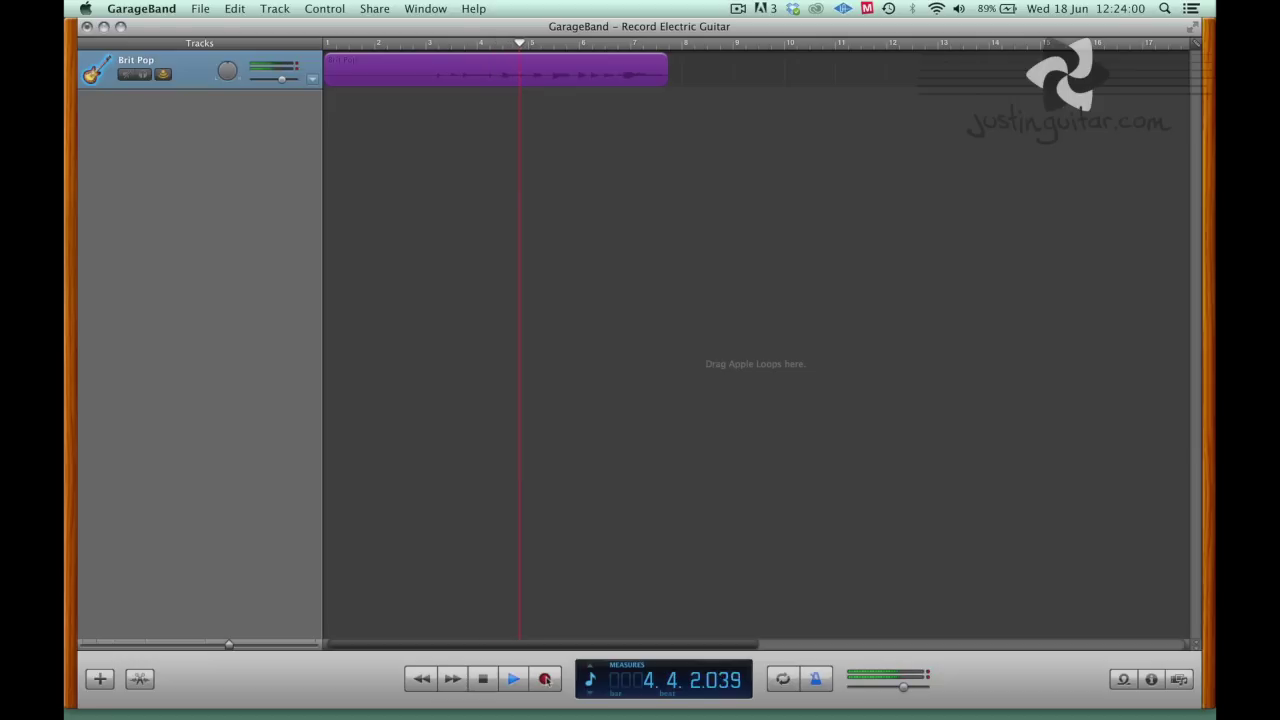
key("space")
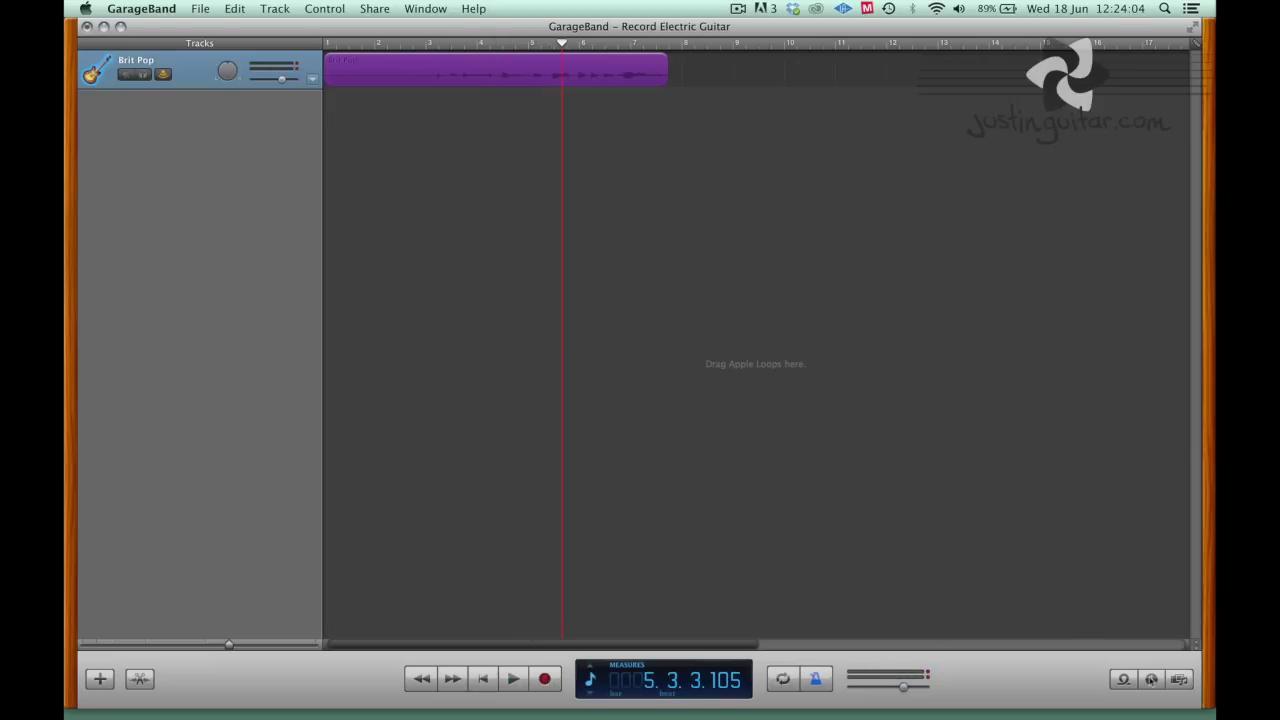
Apply the Classic Blues preset and play the take through to bar 7
left_click(1151, 679)
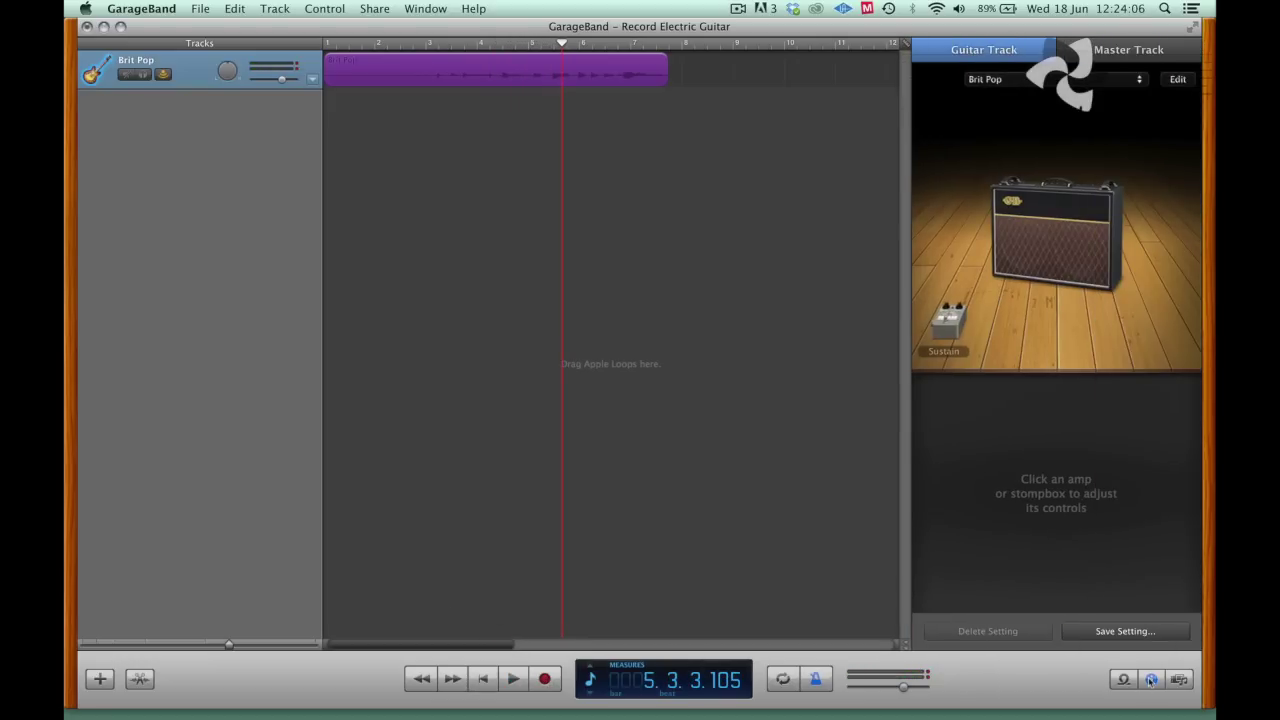
left_click(1052, 80)
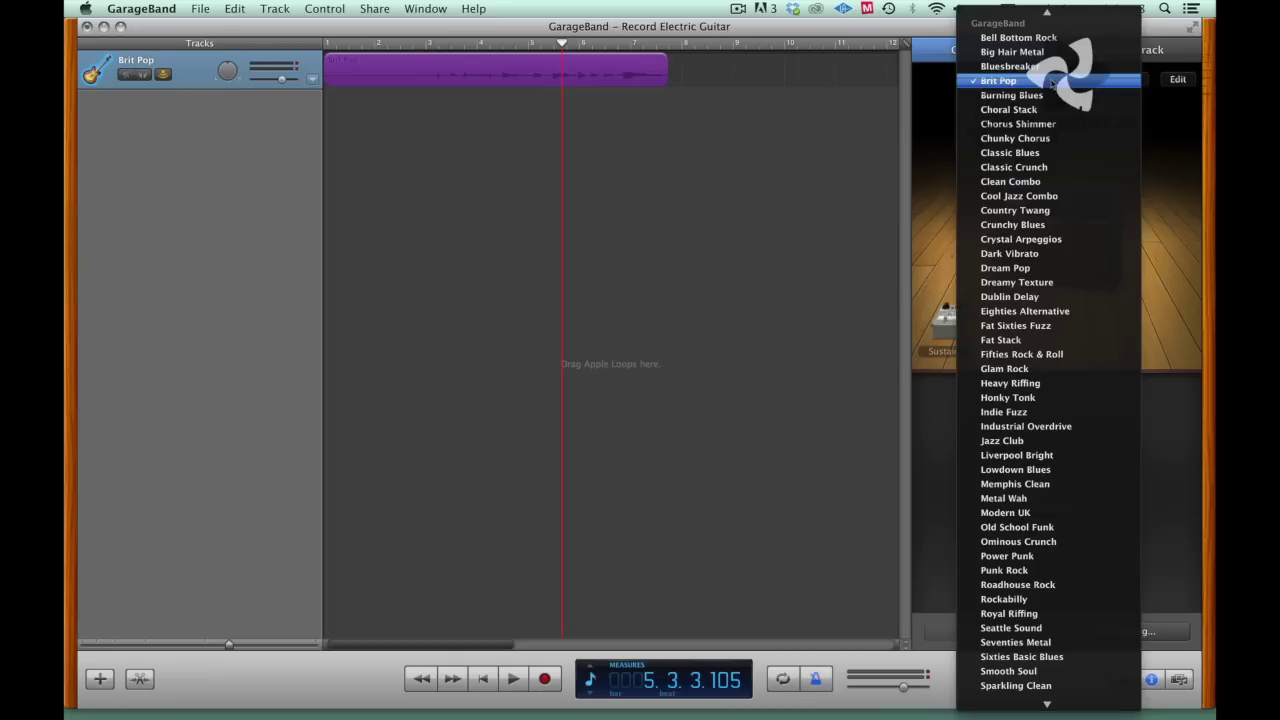
left_click(1046, 154)
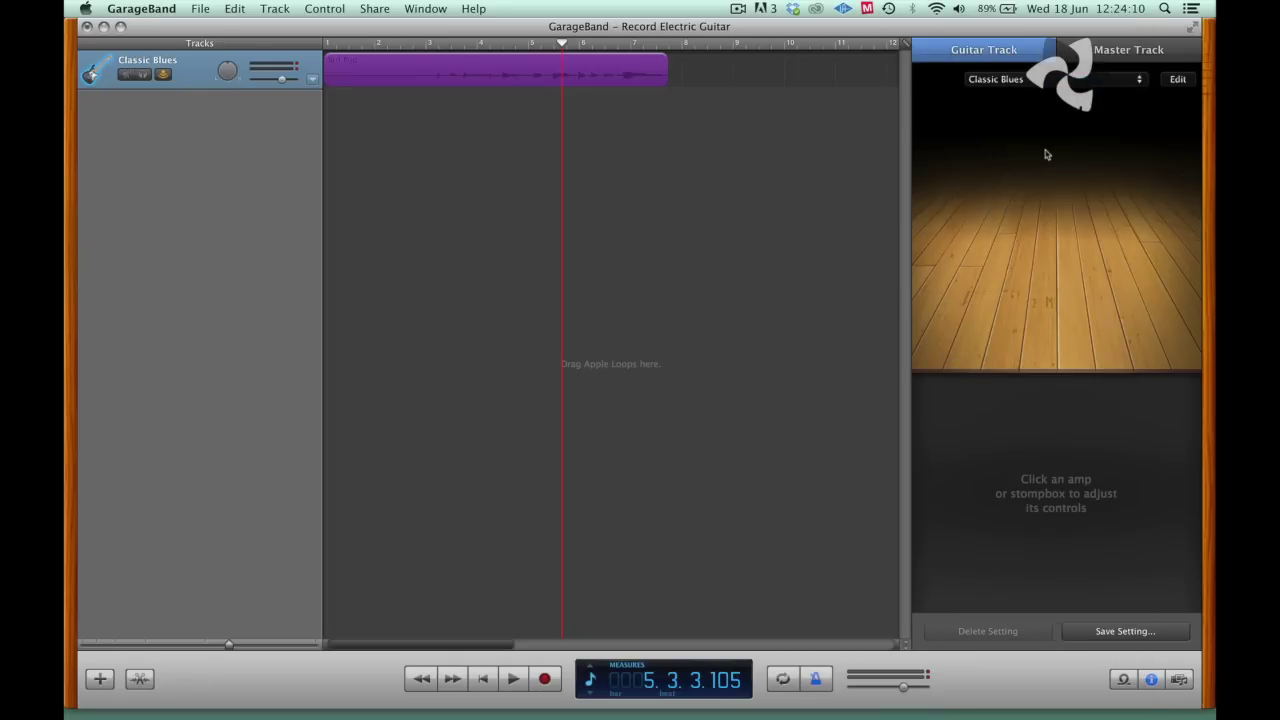
key("space")
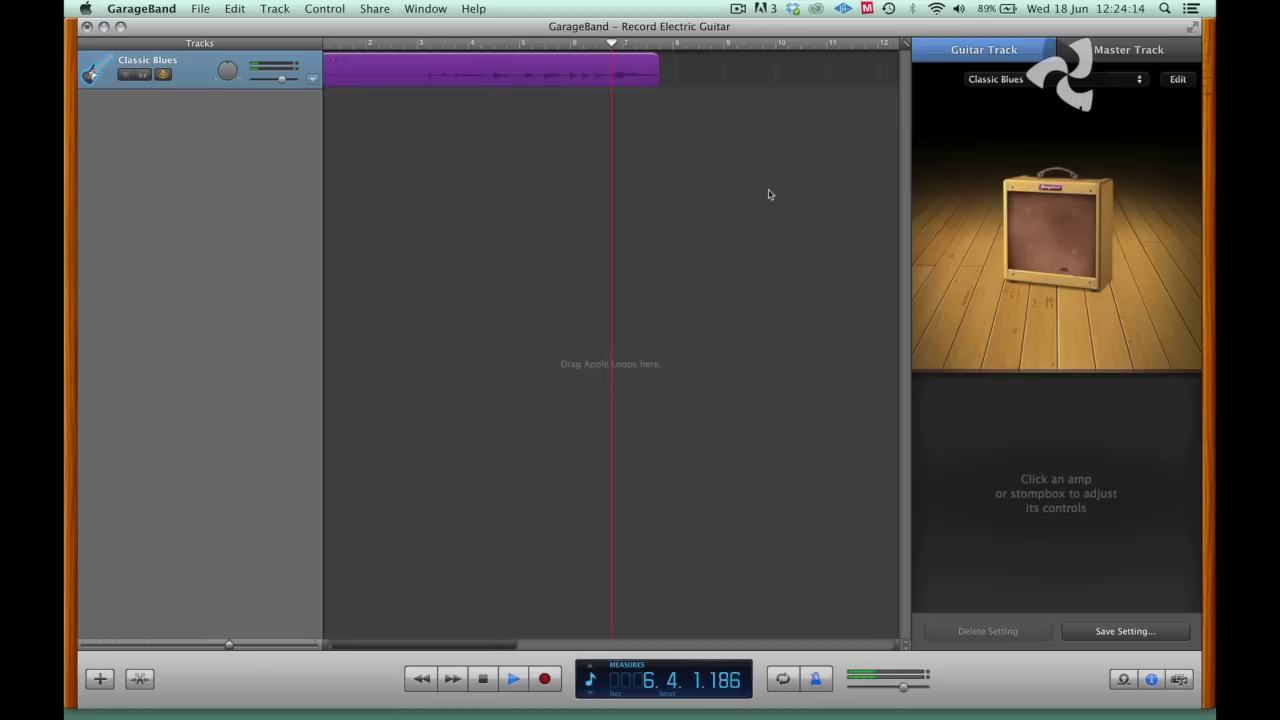
key("space")
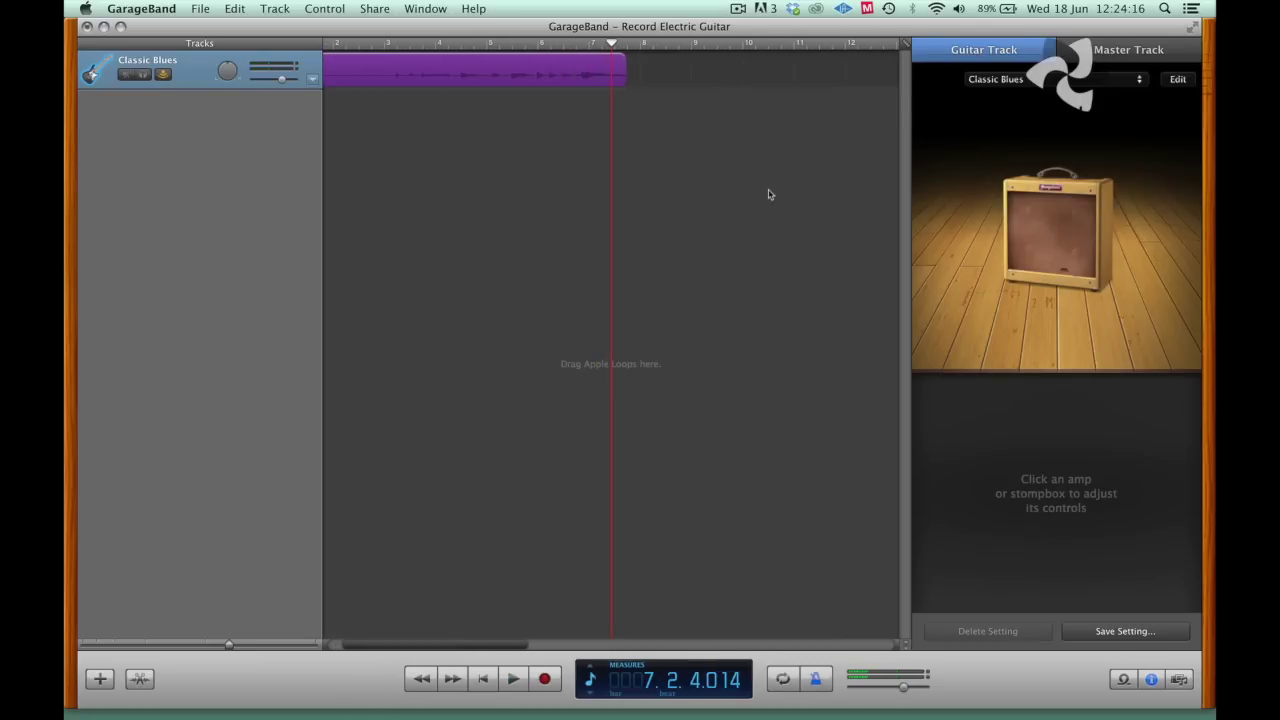
scroll(557, 206, "left", 2)
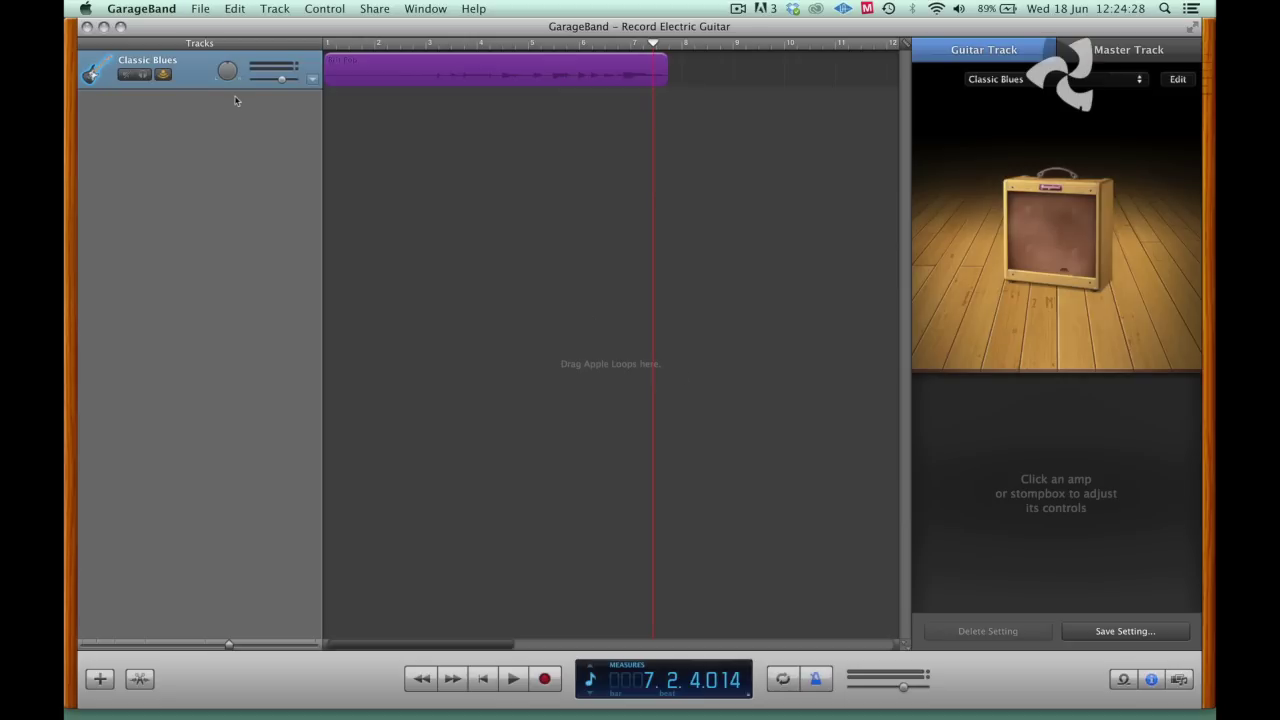
Open the recent project WCAS Remix 1, declining the iLife preview
left_click(199, 8)
mouse_move(210, 60)
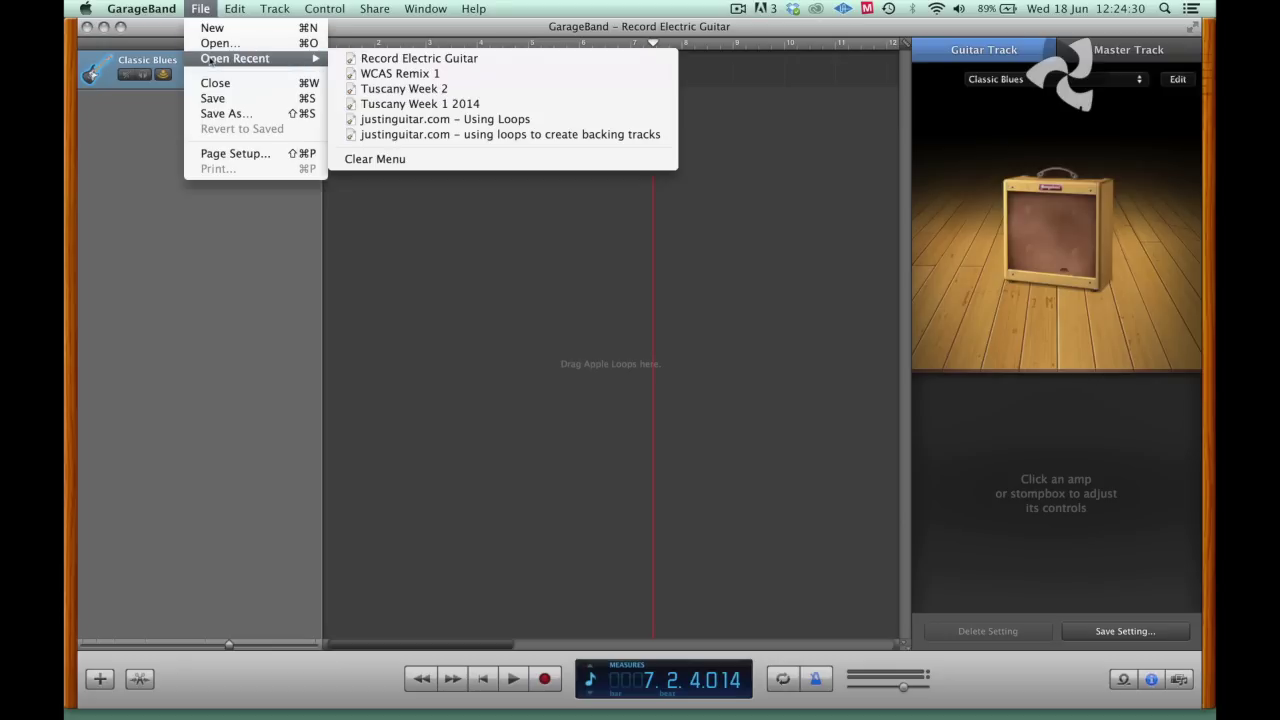
left_click(440, 77)
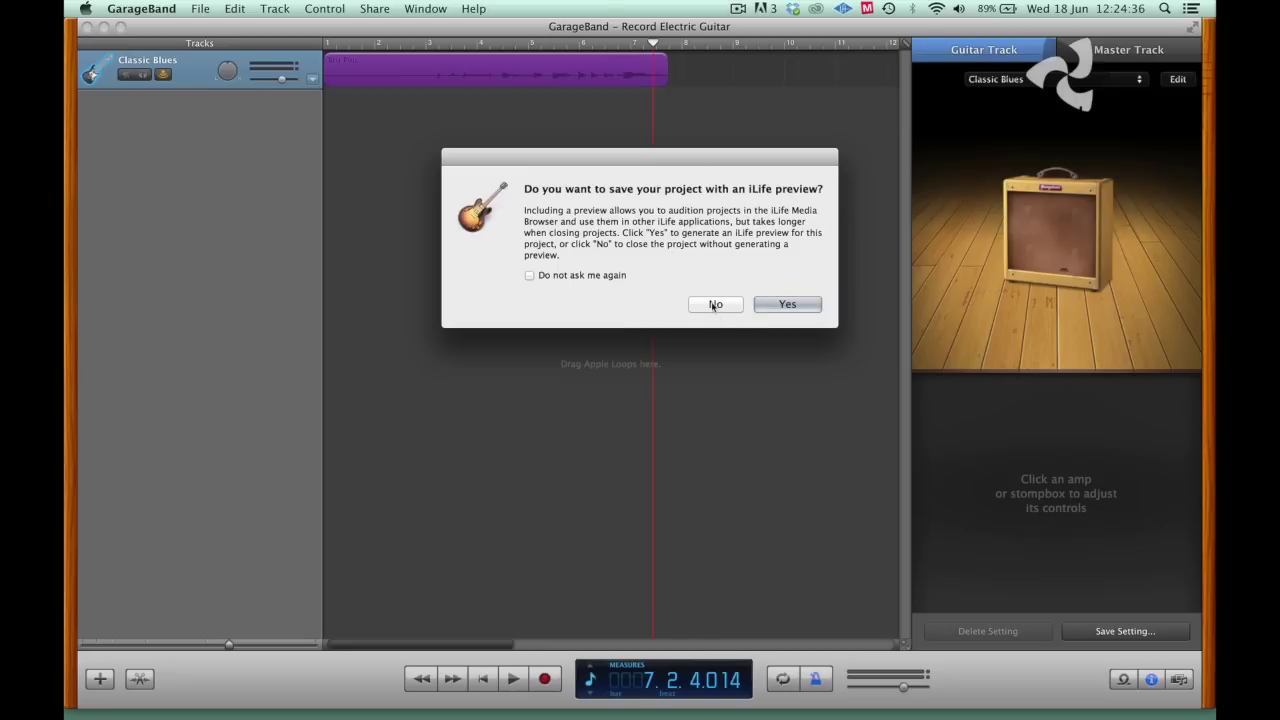
left_click(713, 305)
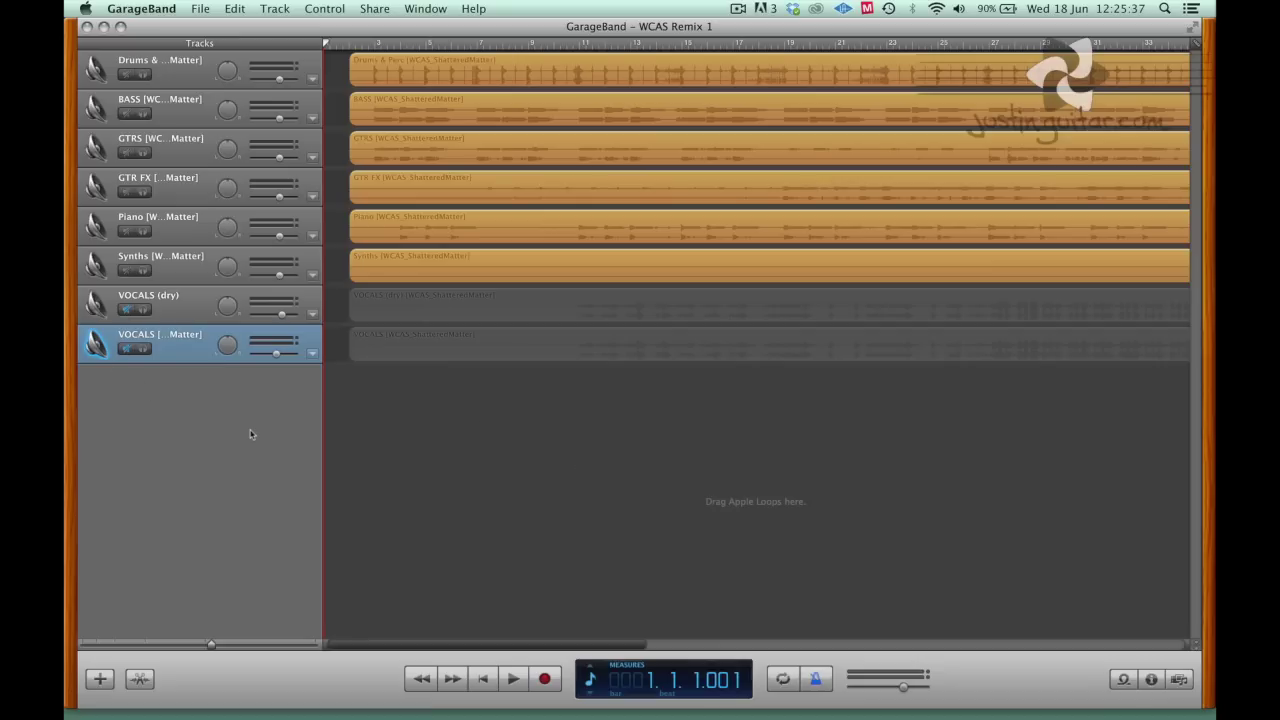
Add a new electric guitar track with input Mono 2
key("alt+super+n")
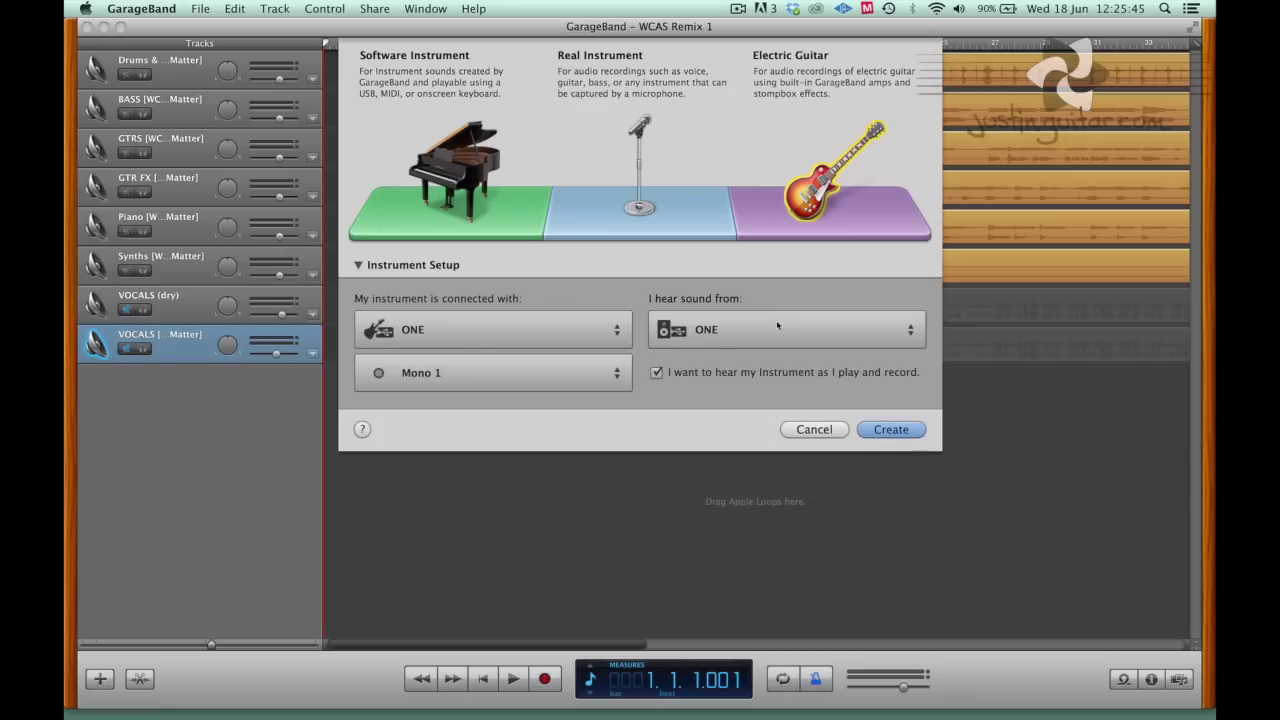
left_click(475, 373)
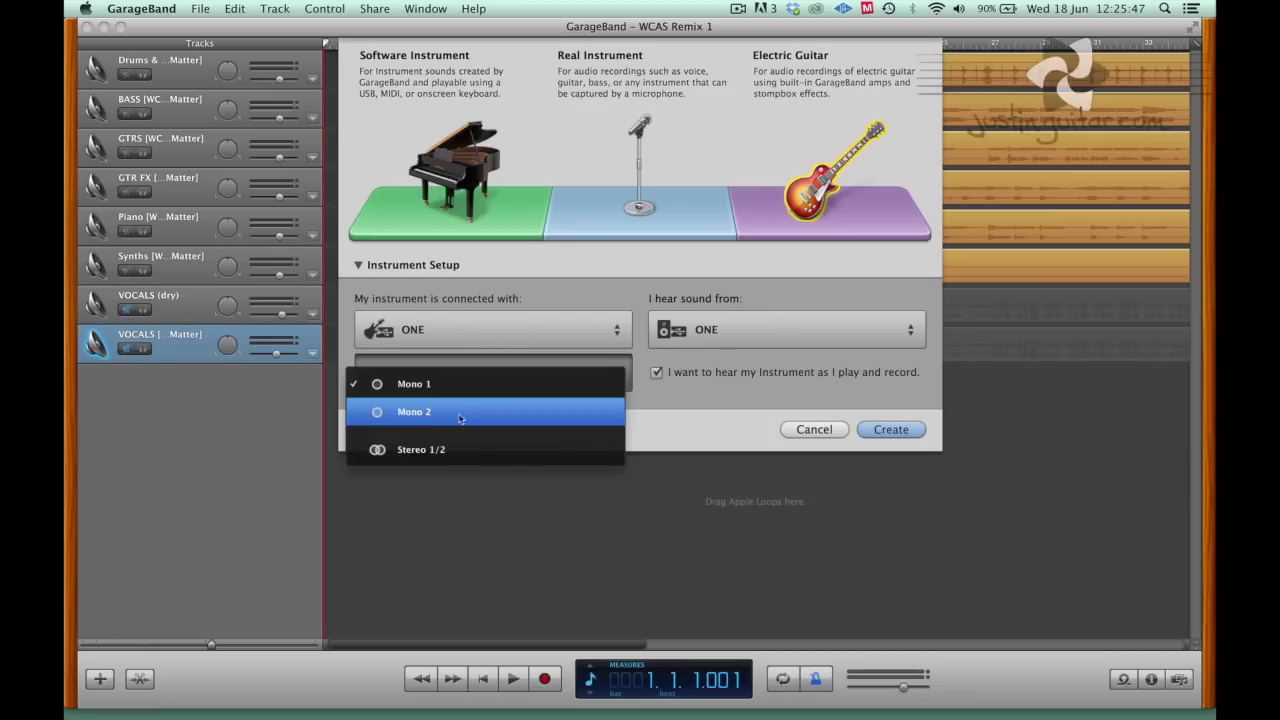
left_click(459, 420)
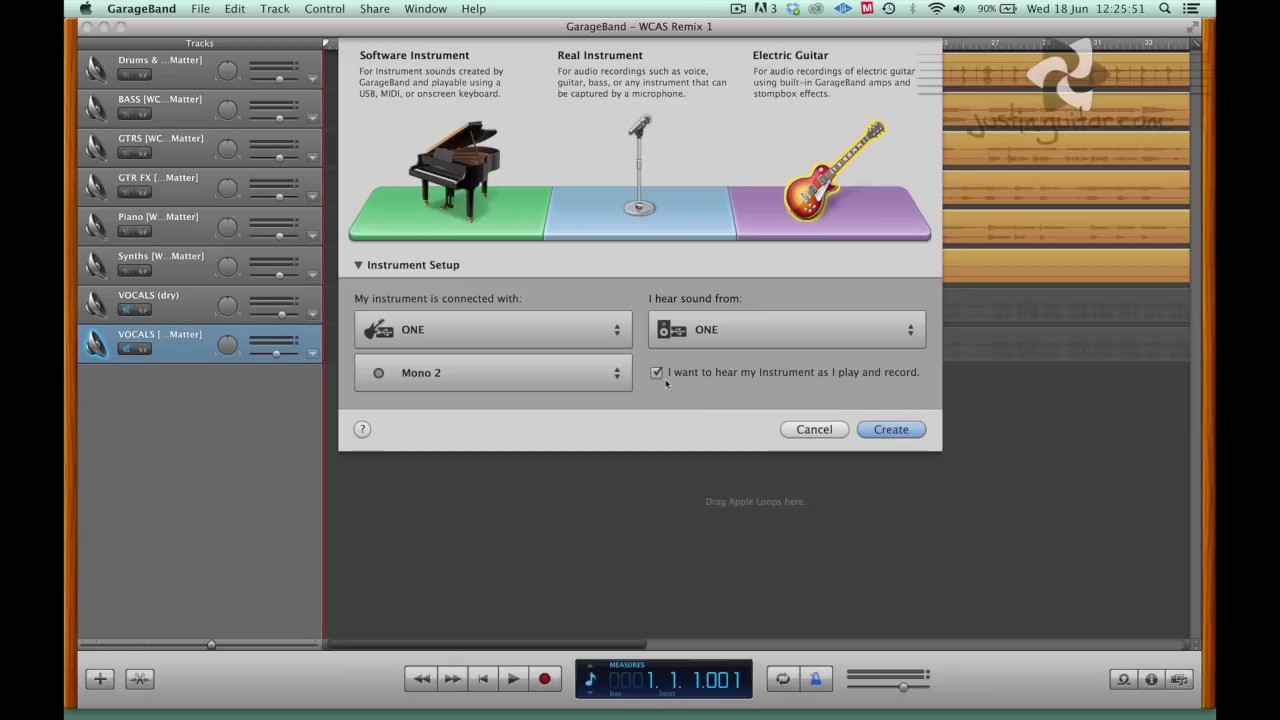
left_click(890, 432)
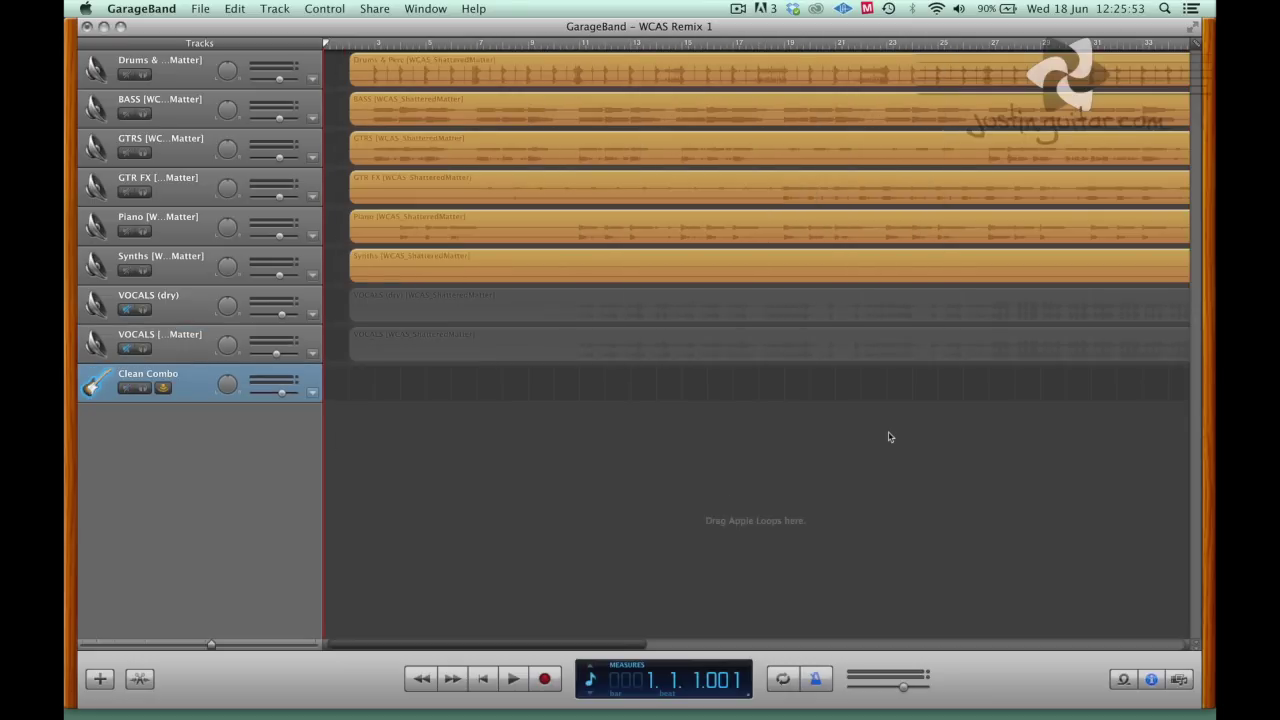
Switch the new guitar track's preset to Choral Stack
left_click(1076, 82)
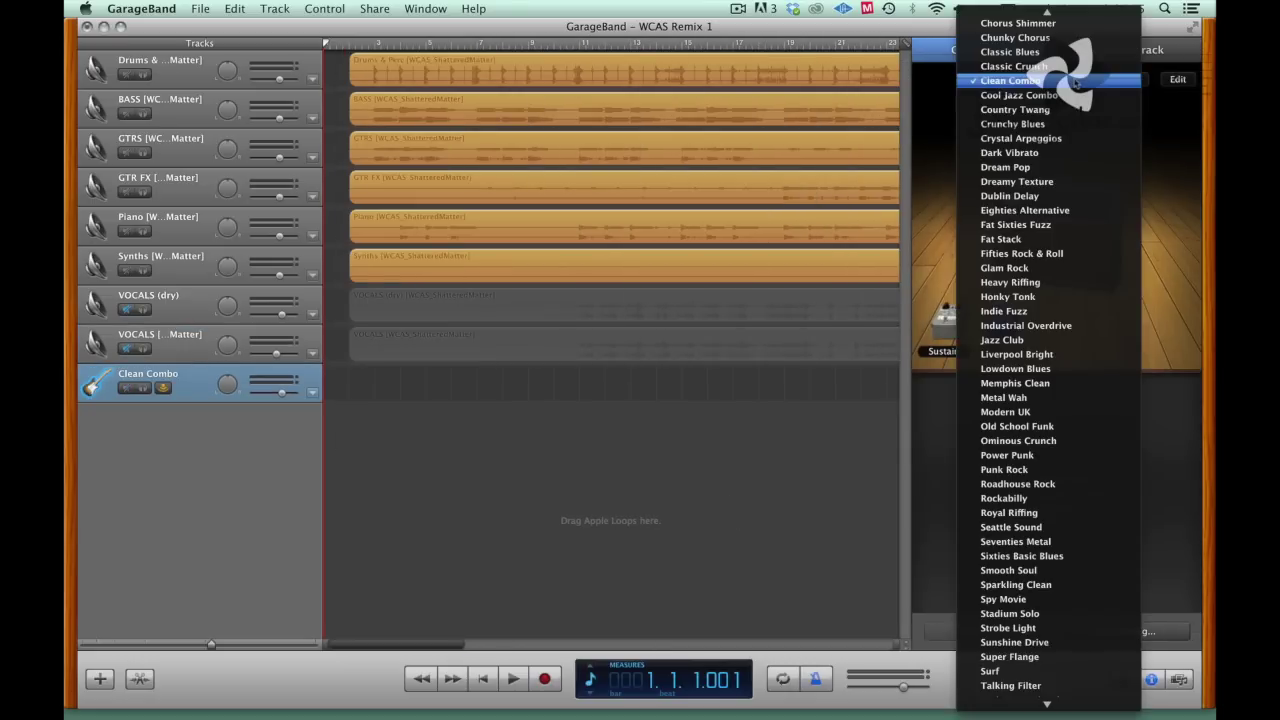
mouse_move(1072, 6)
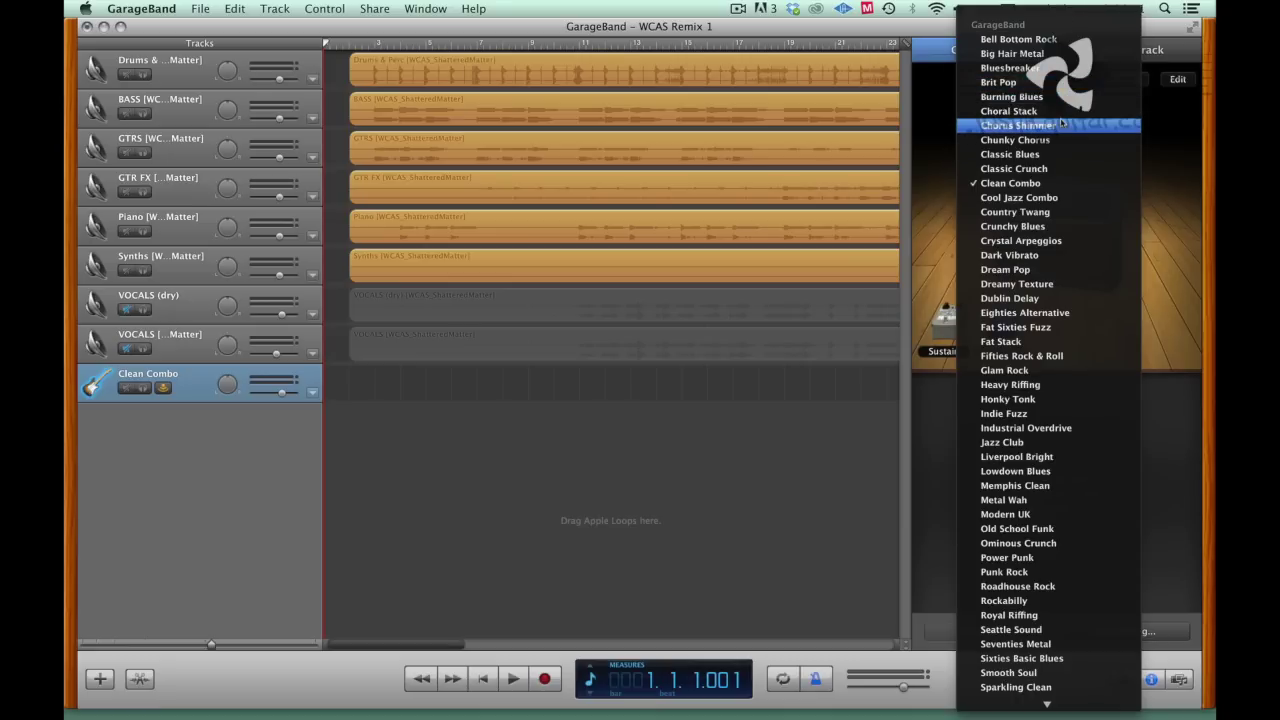
left_click(1062, 112)
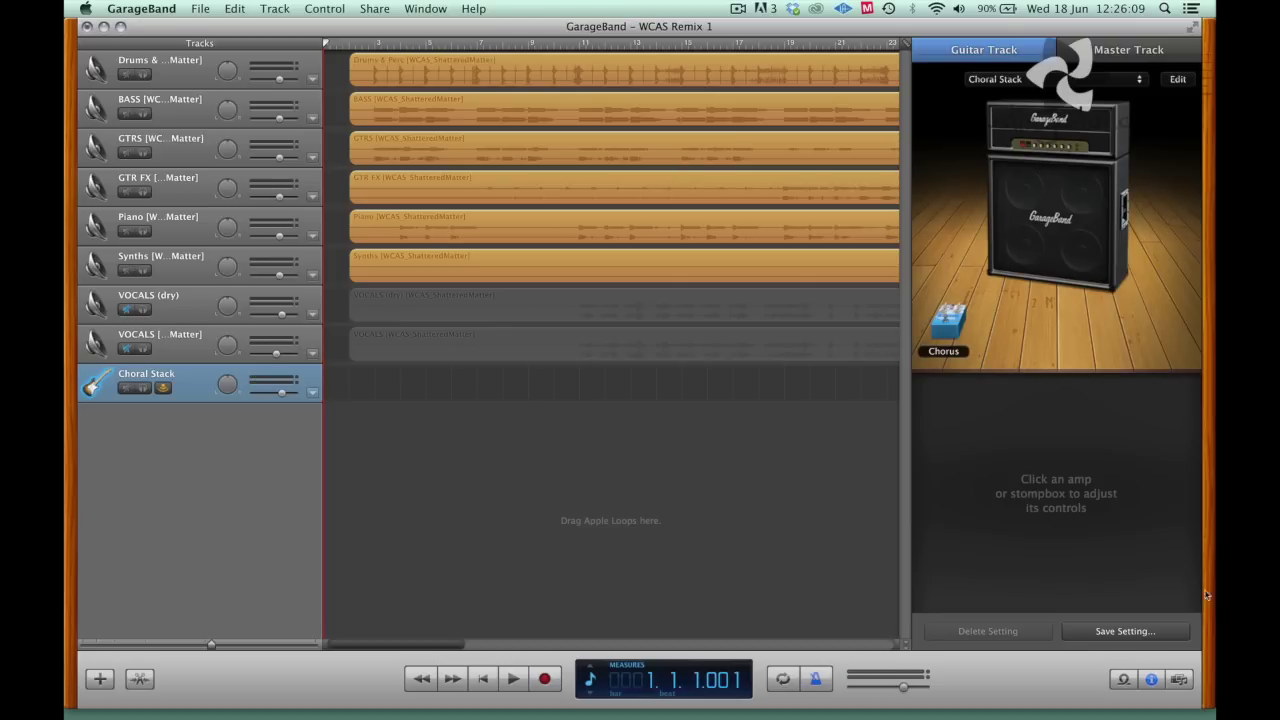
Hide the Guitar Track panel and enable Count-In from the Control menu
left_click(1151, 679)
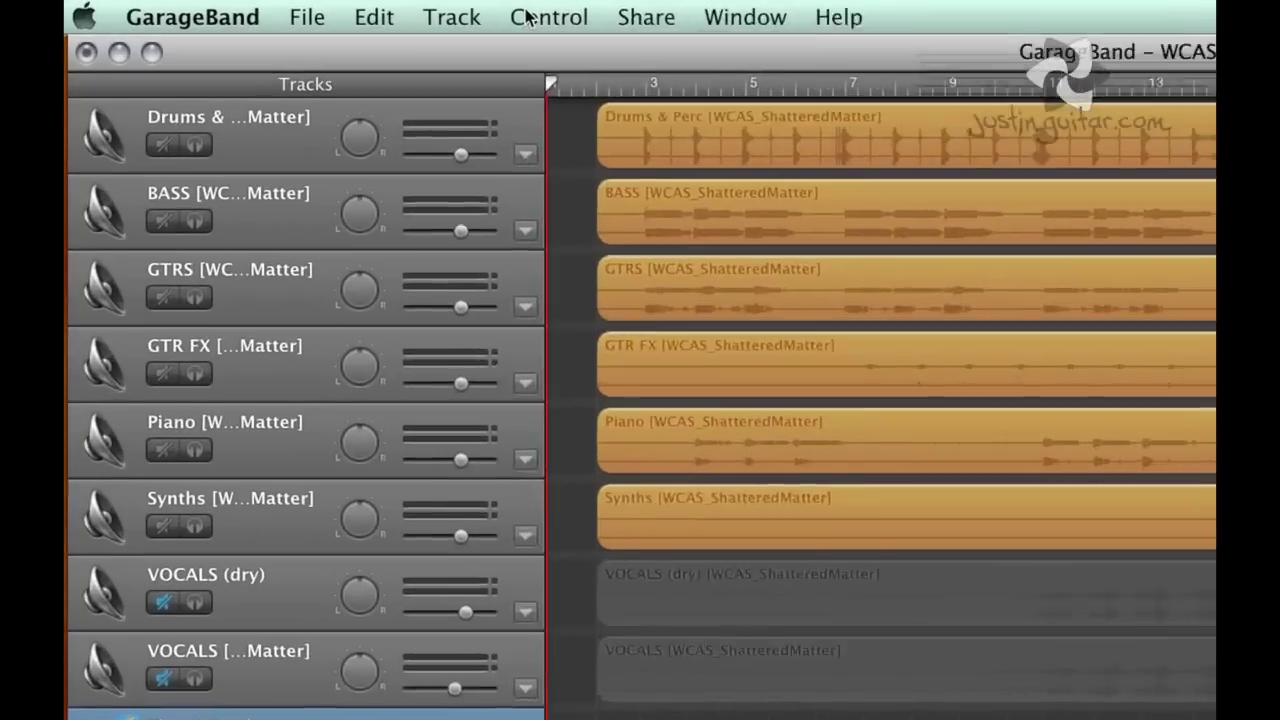
left_click(318, 8)
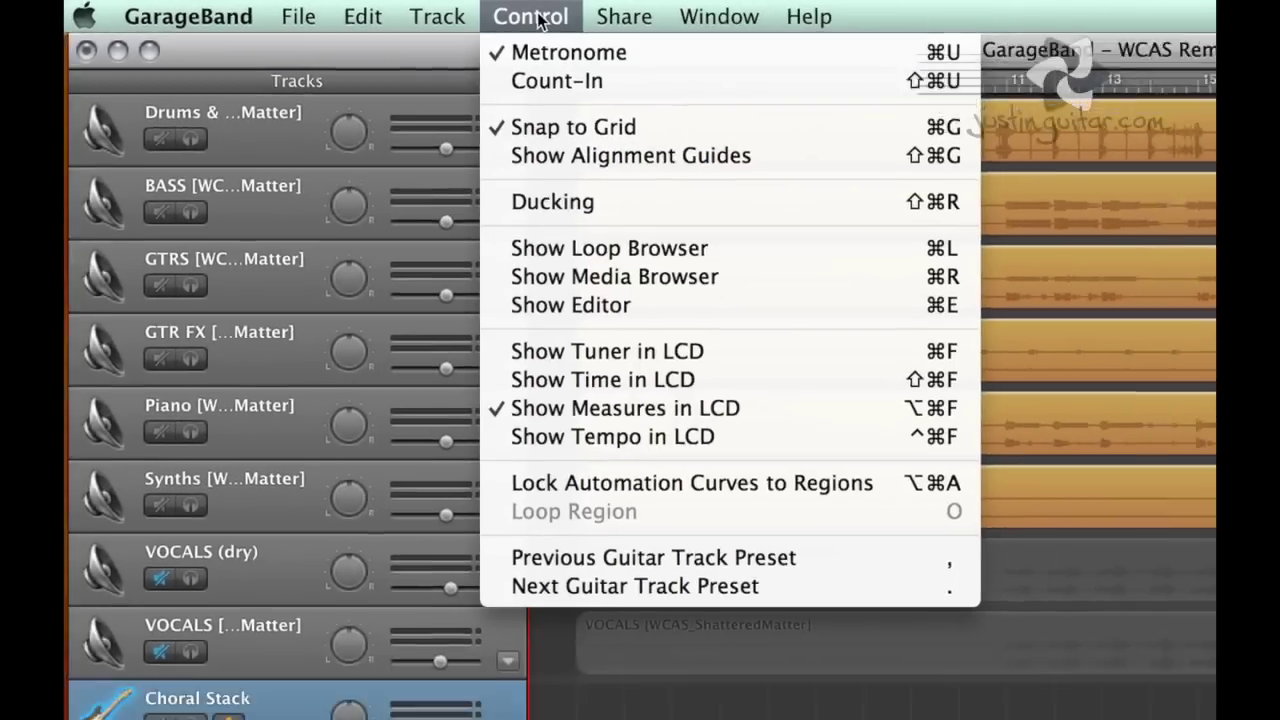
left_click(588, 18)
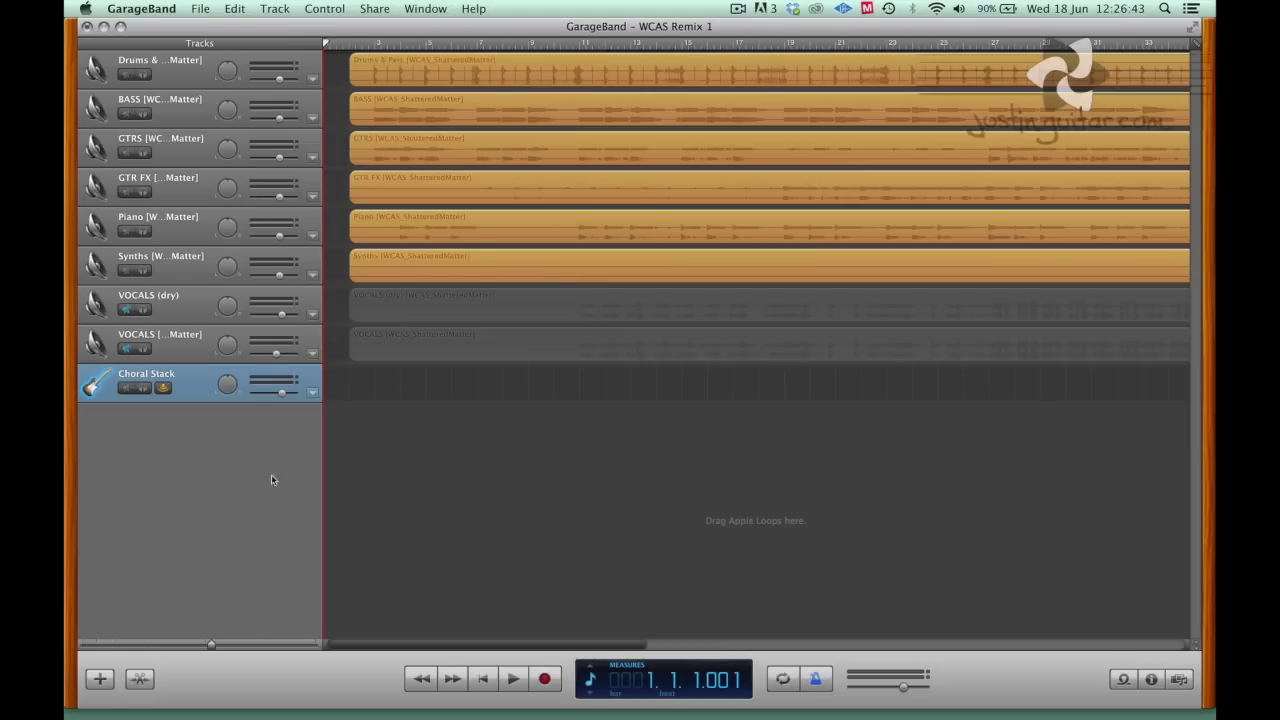
Record a guitar take on the Choral Stack track from the song start to about bar 19
left_click(545, 680)
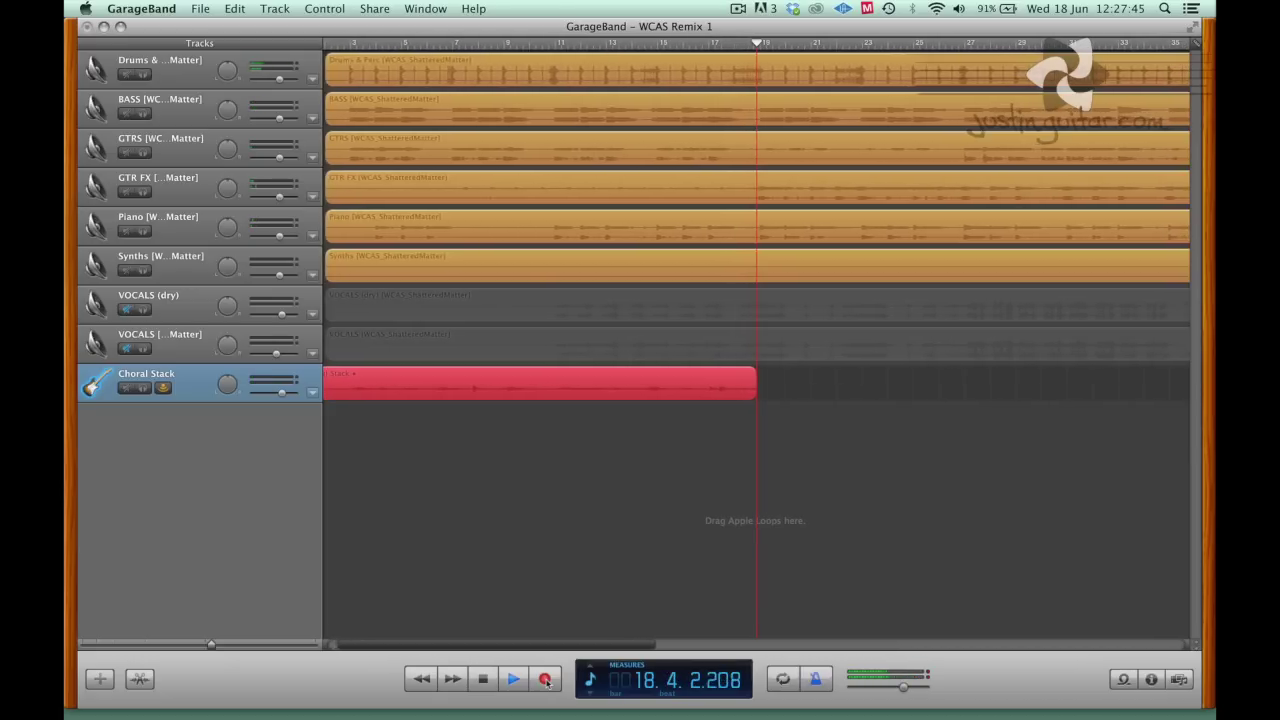
key("space")
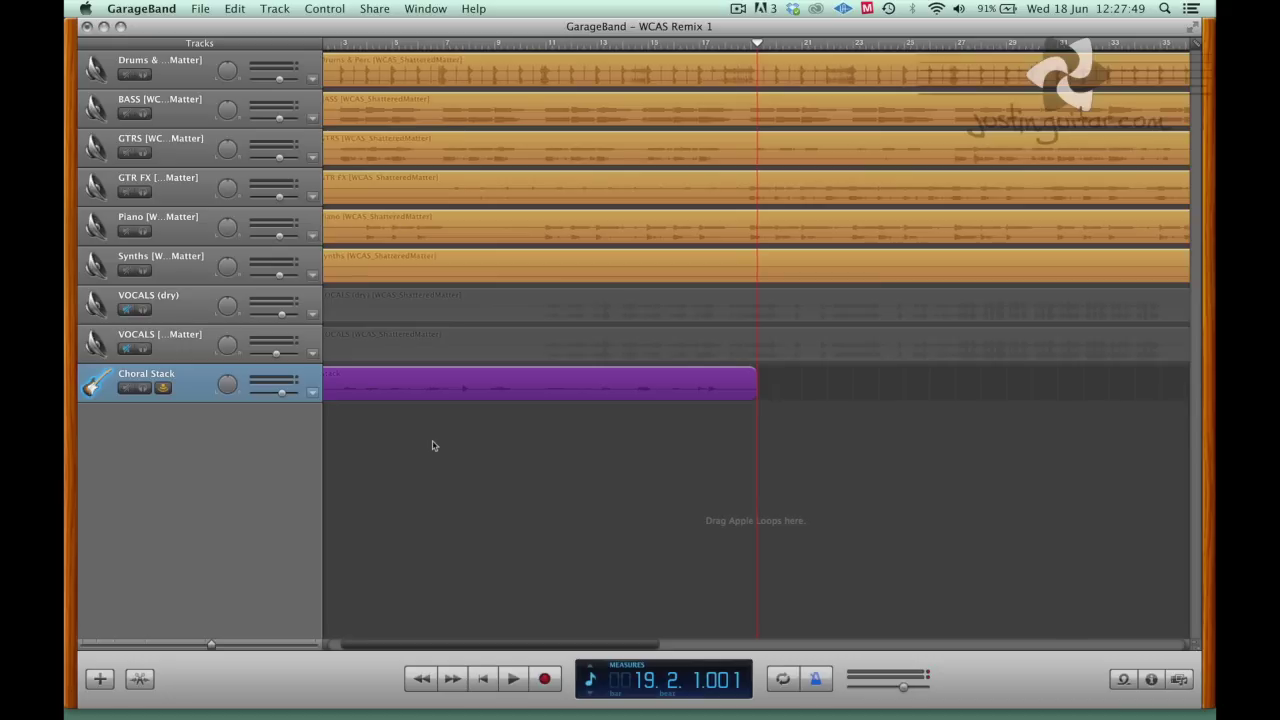
Play from bar 3 with Choral Stack turned down slightly and the GTRS and GTR FX stems muted
scroll(425, 446, "left", 2)
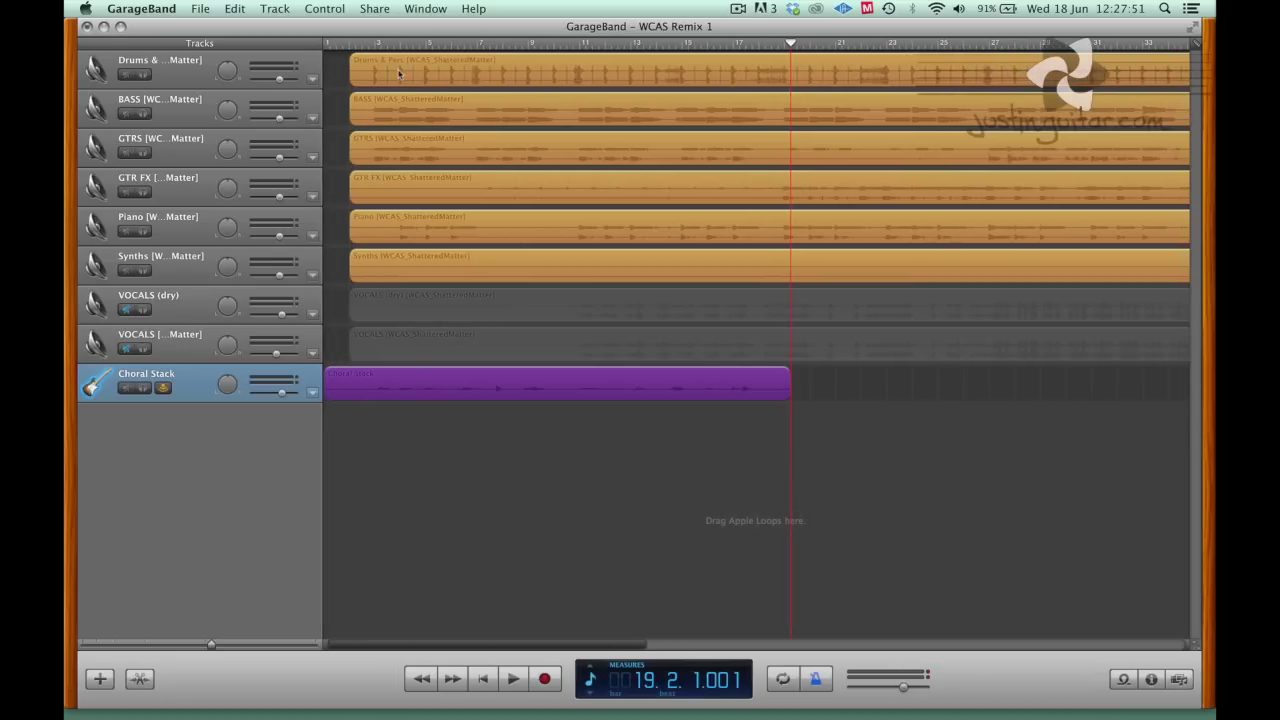
left_click(372, 45)
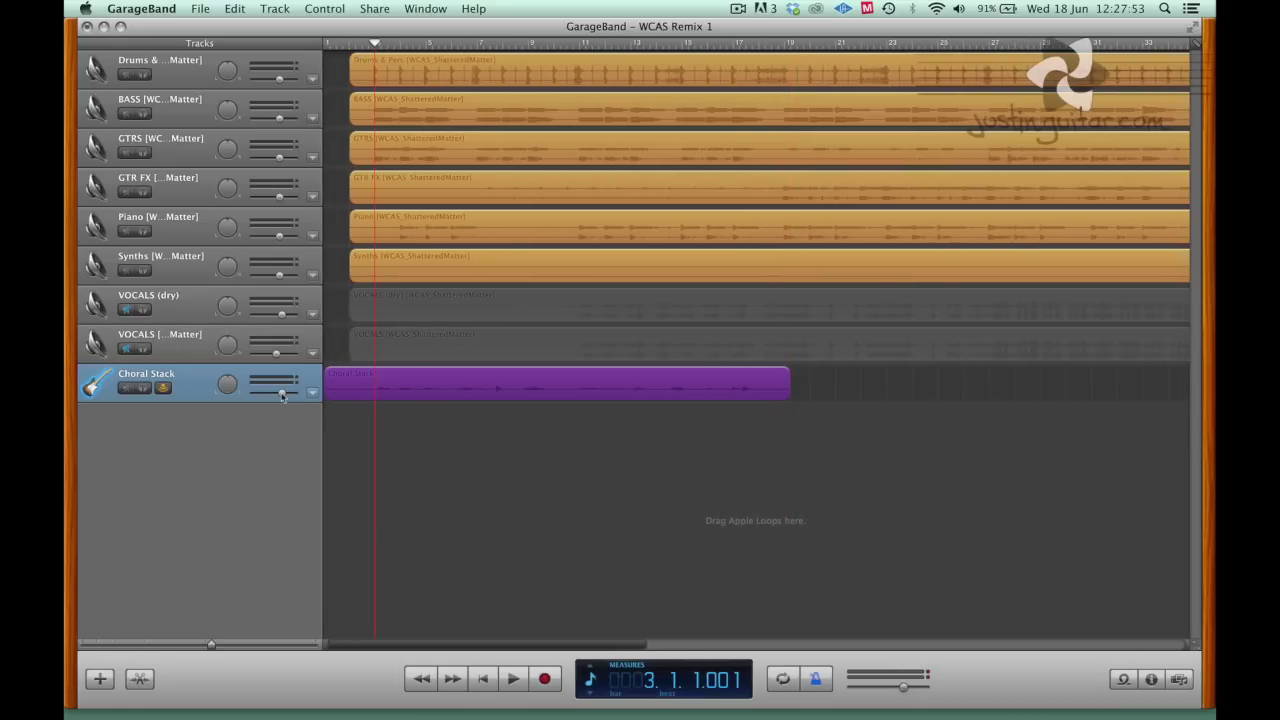
left_click_drag(282, 396, 276, 397)
key("space")
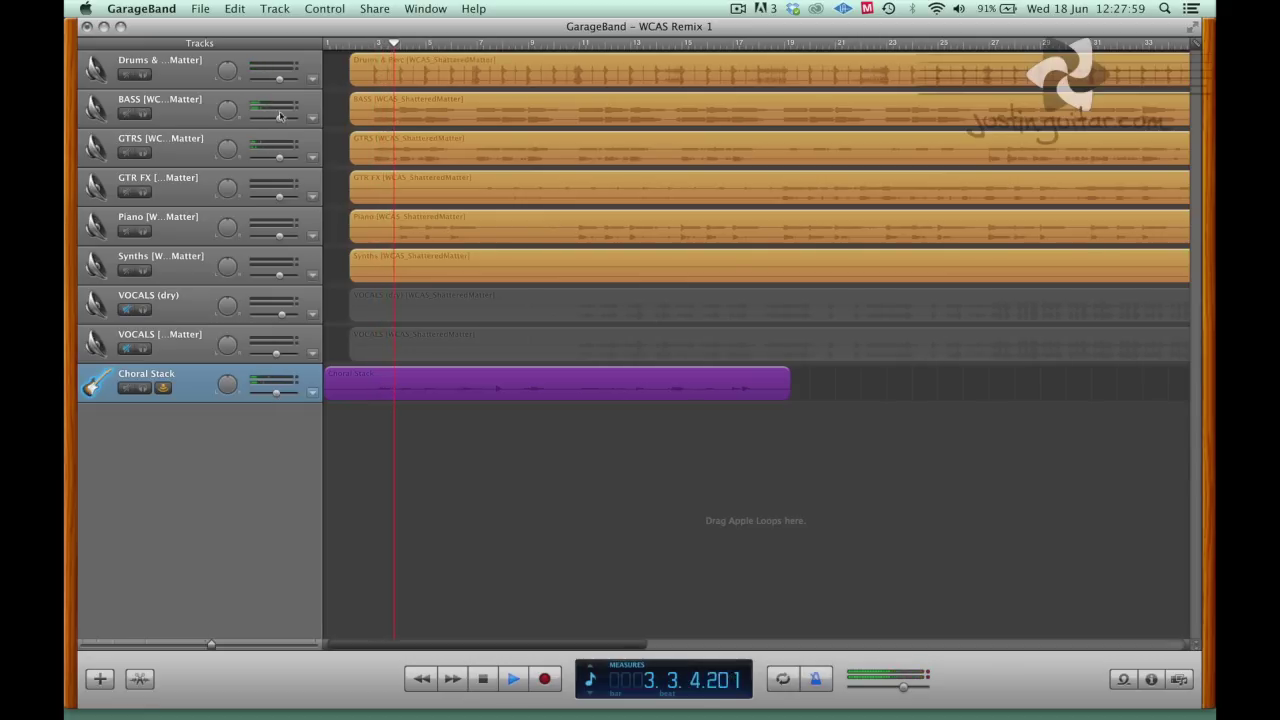
left_click(127, 154)
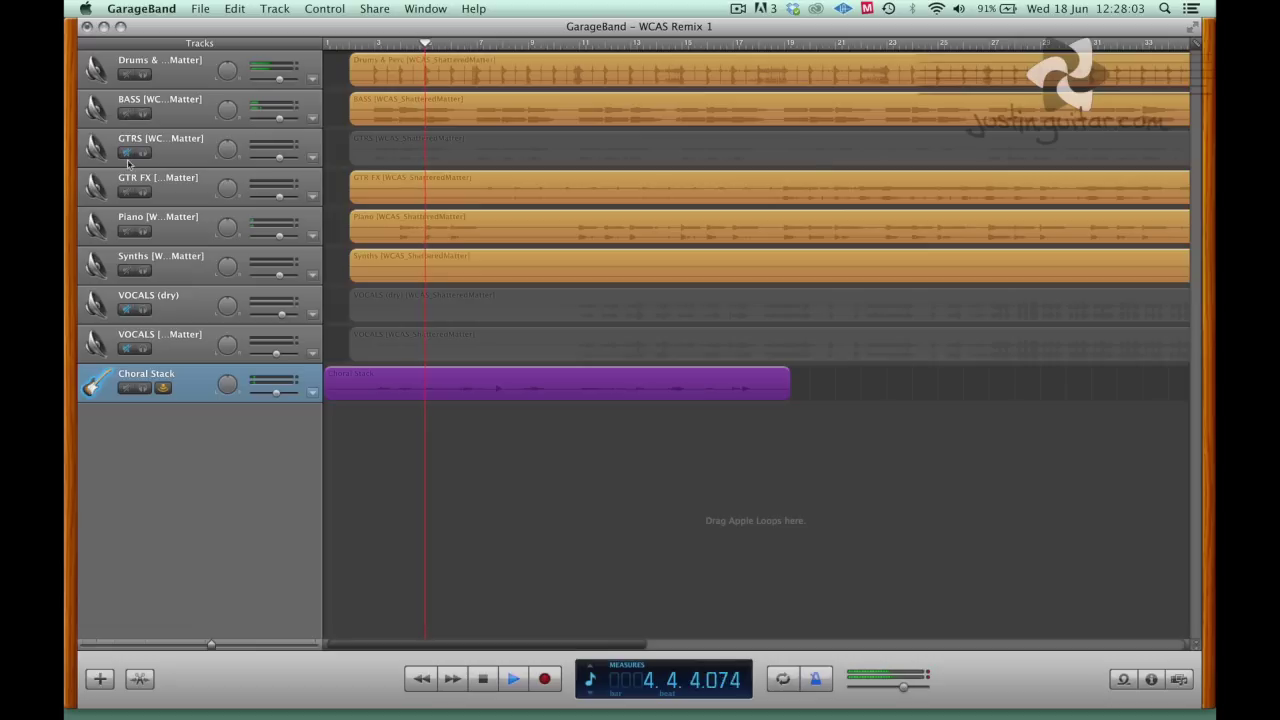
left_click(125, 192)
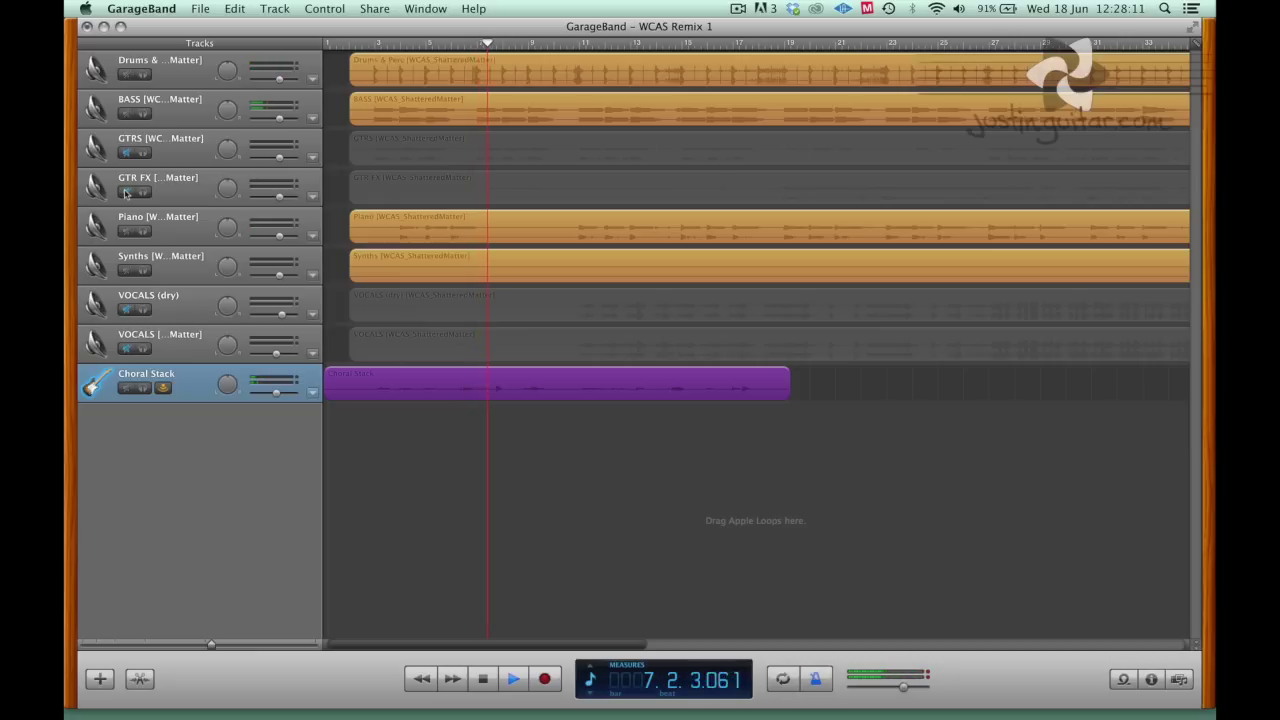
Stop playback and add a new Electric Guitar track
key("space")
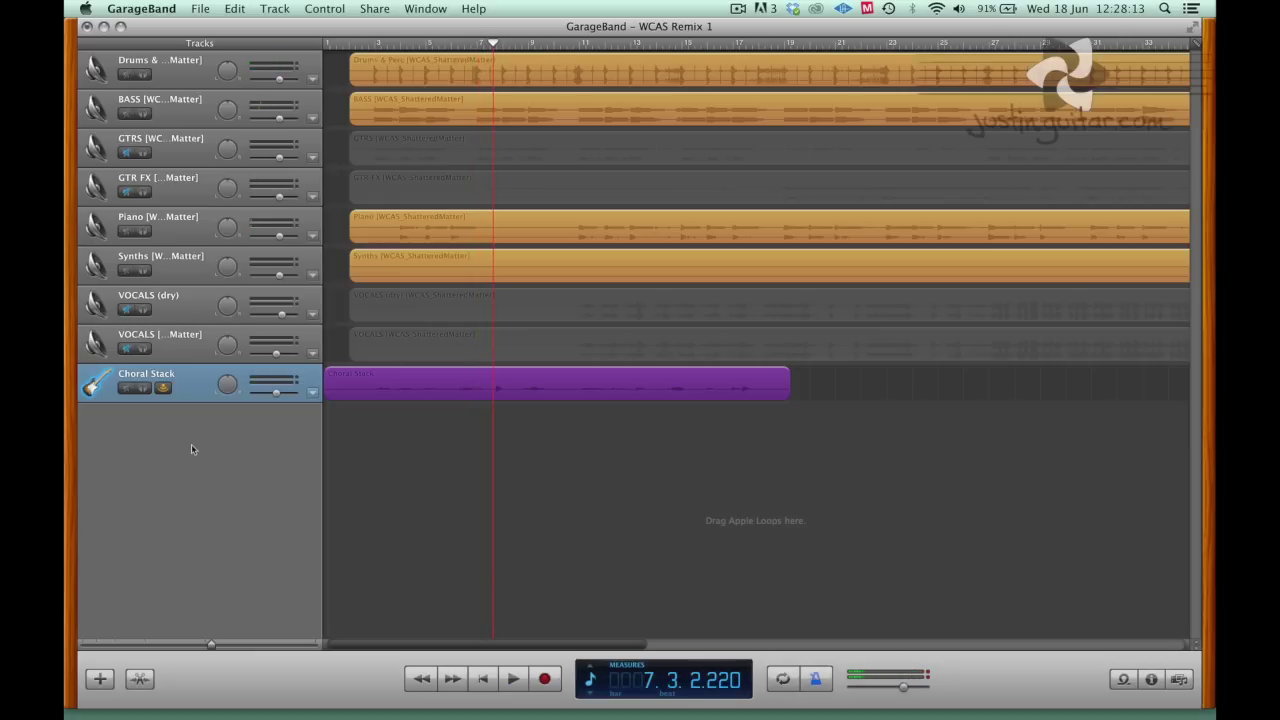
key("alt+super+n")
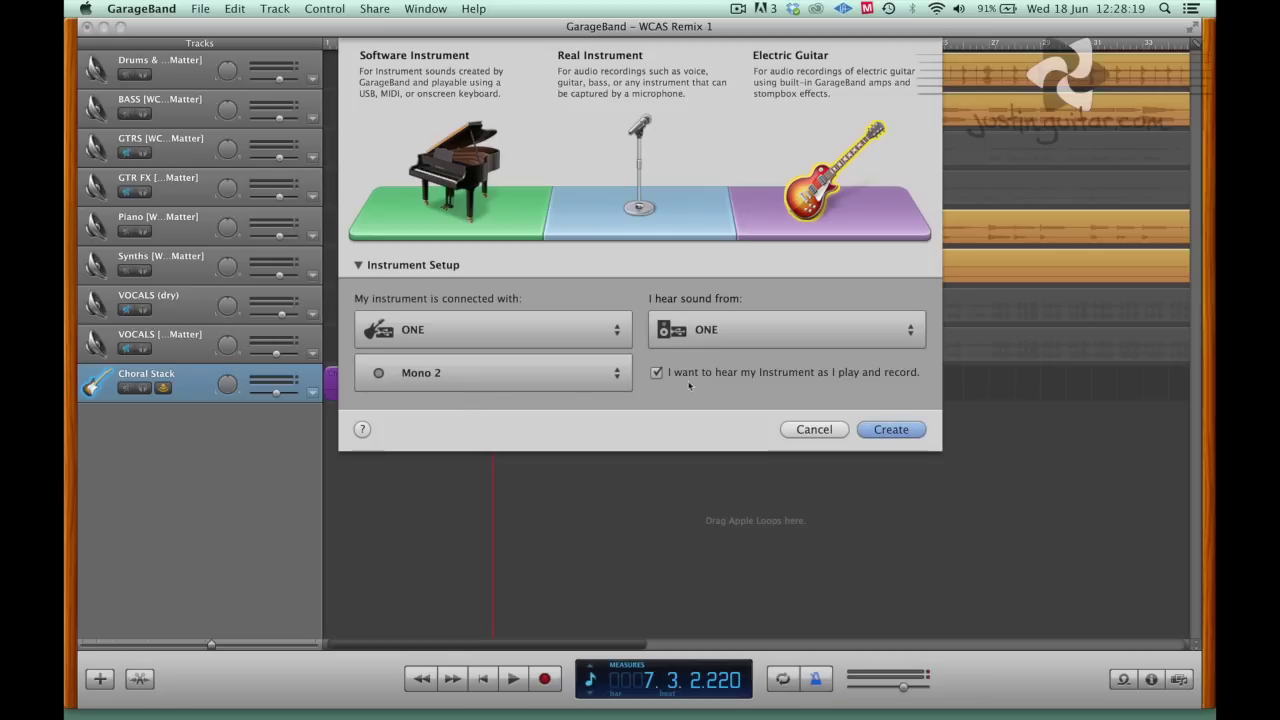
left_click(893, 435)
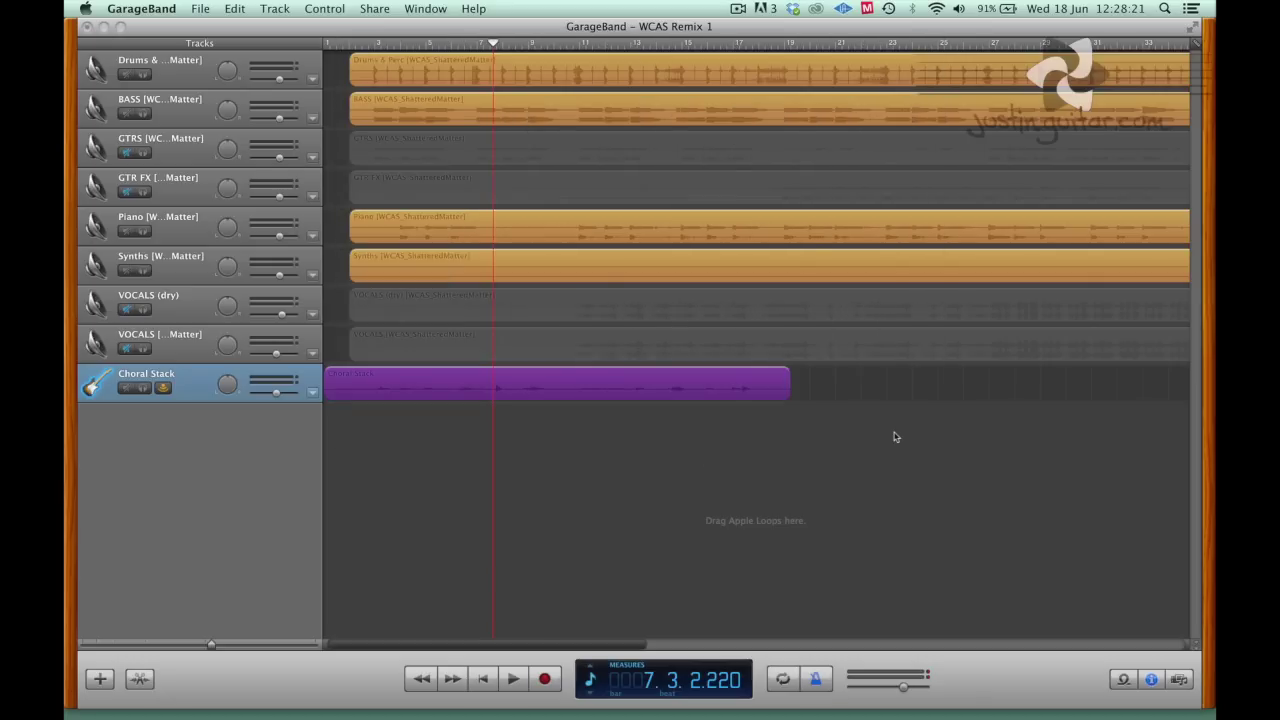
Give the new guitar track the Vibrato Blues amp preset and record a take up to about bar 20
key("Home")
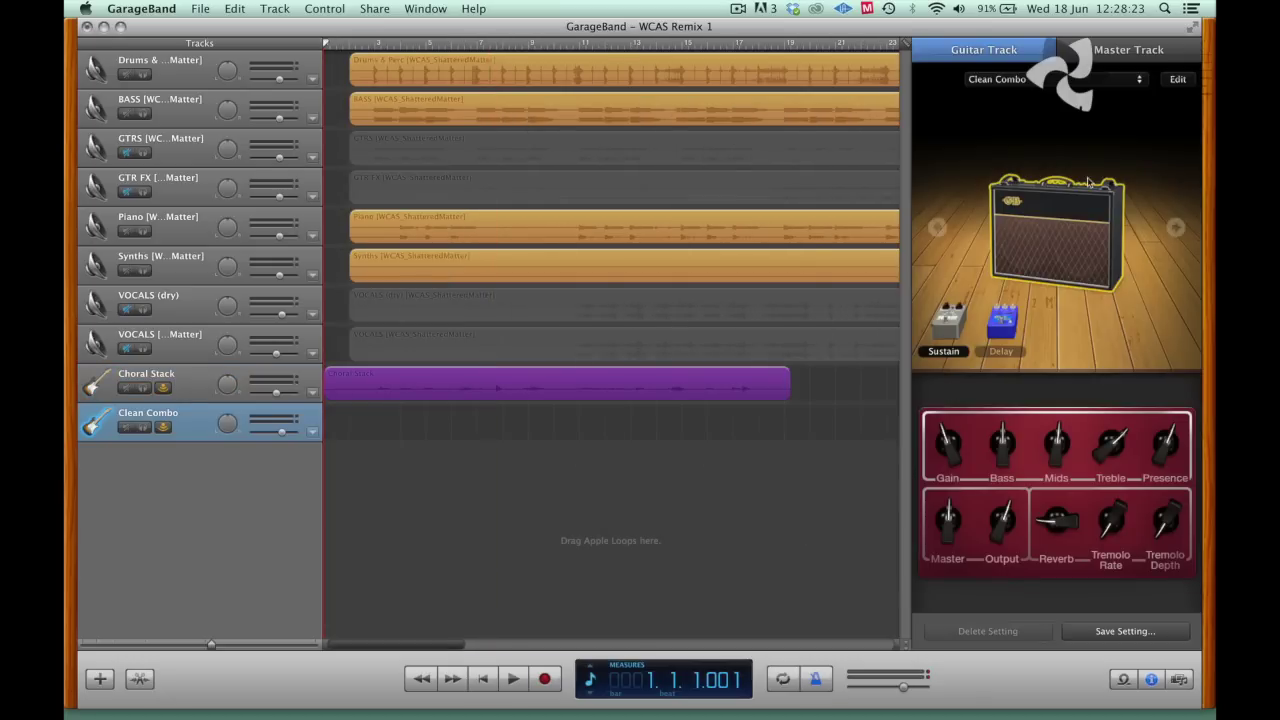
left_click(1065, 79)
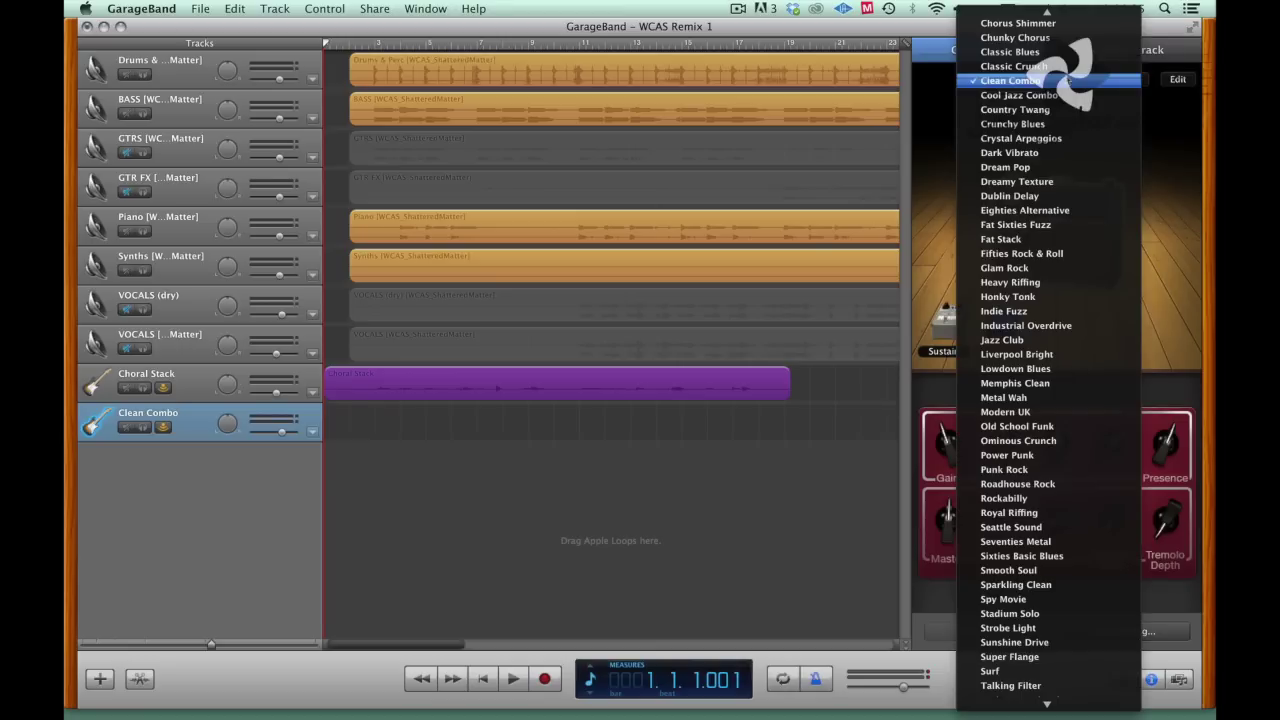
scroll(1044, 484, "down", 3)
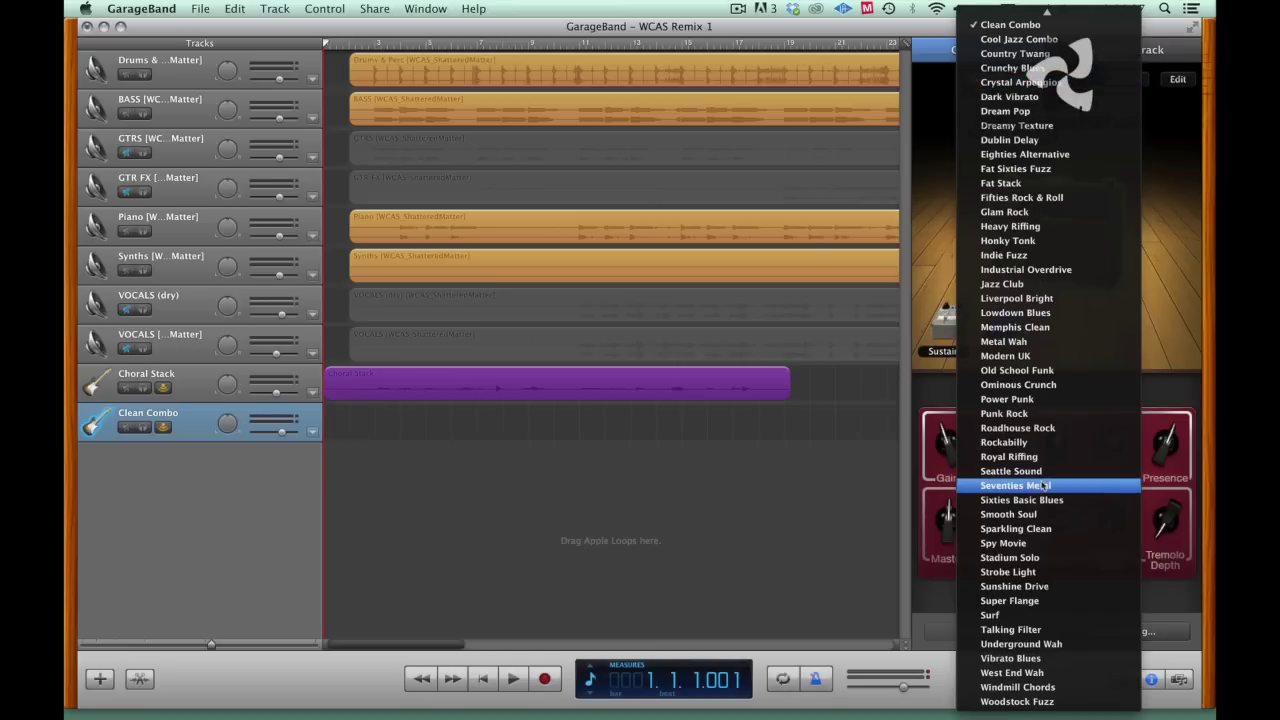
left_click(1039, 658)
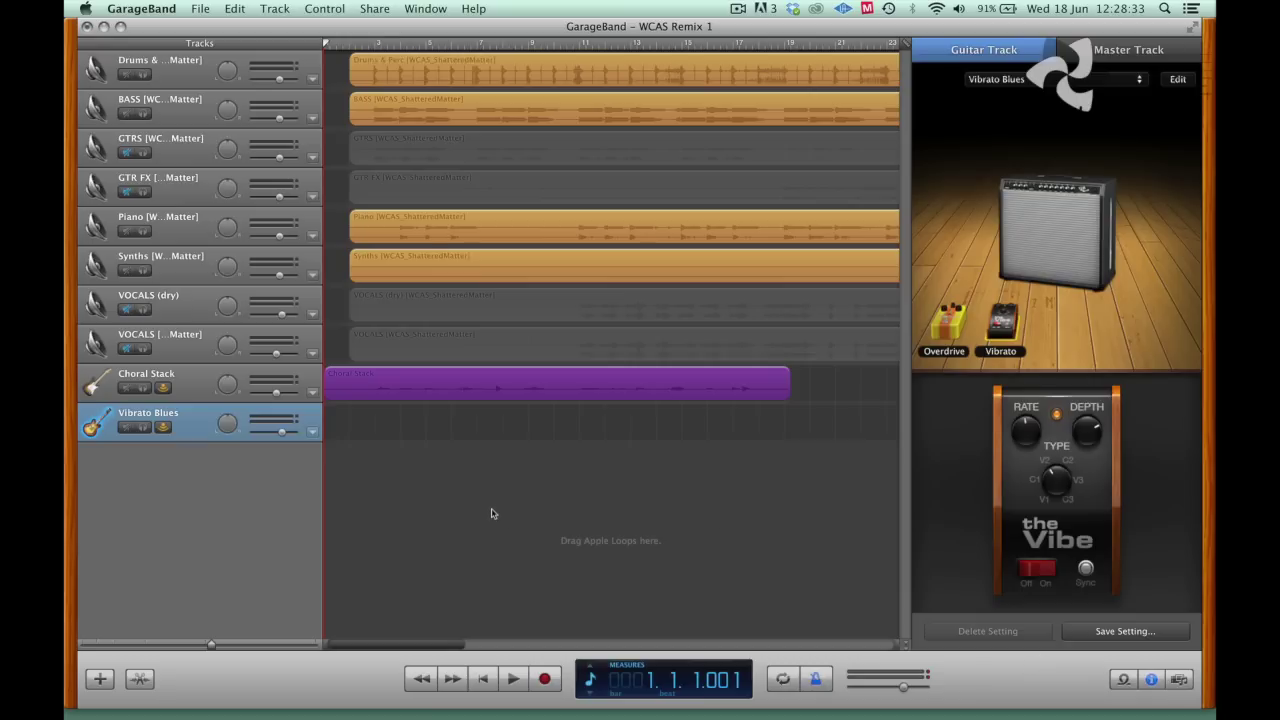
left_click(544, 679)
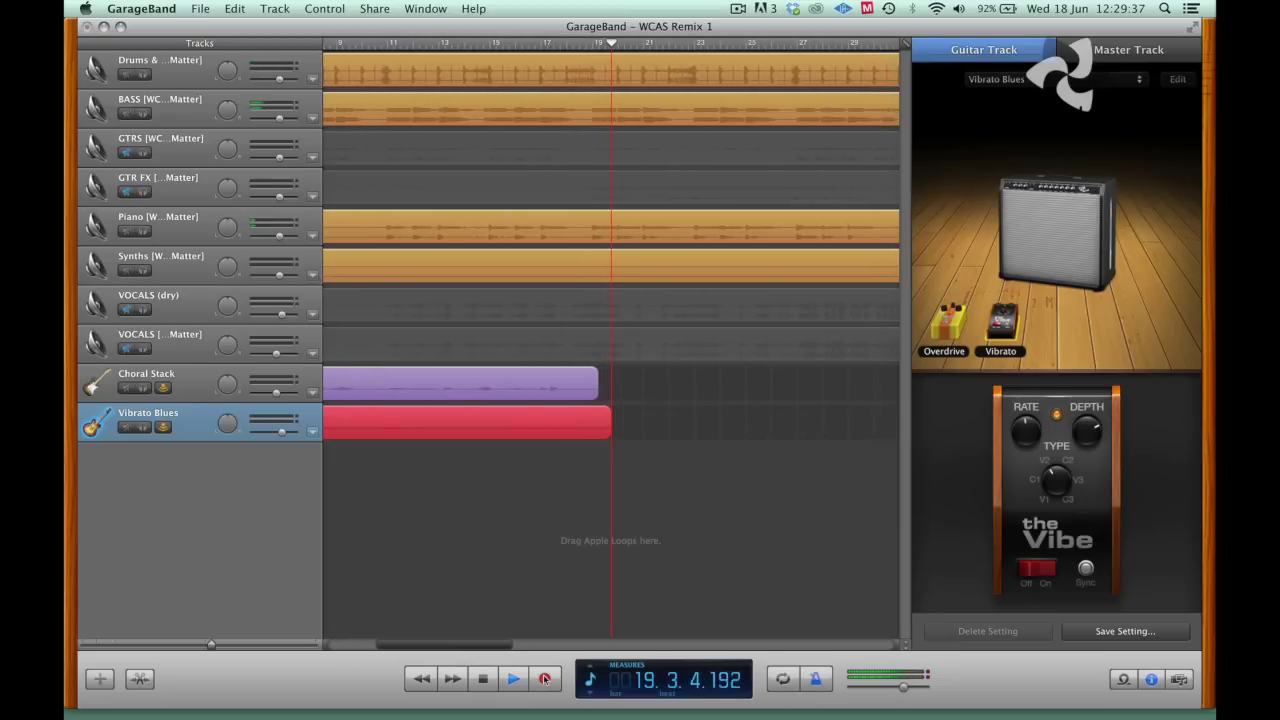
left_click(544, 679)
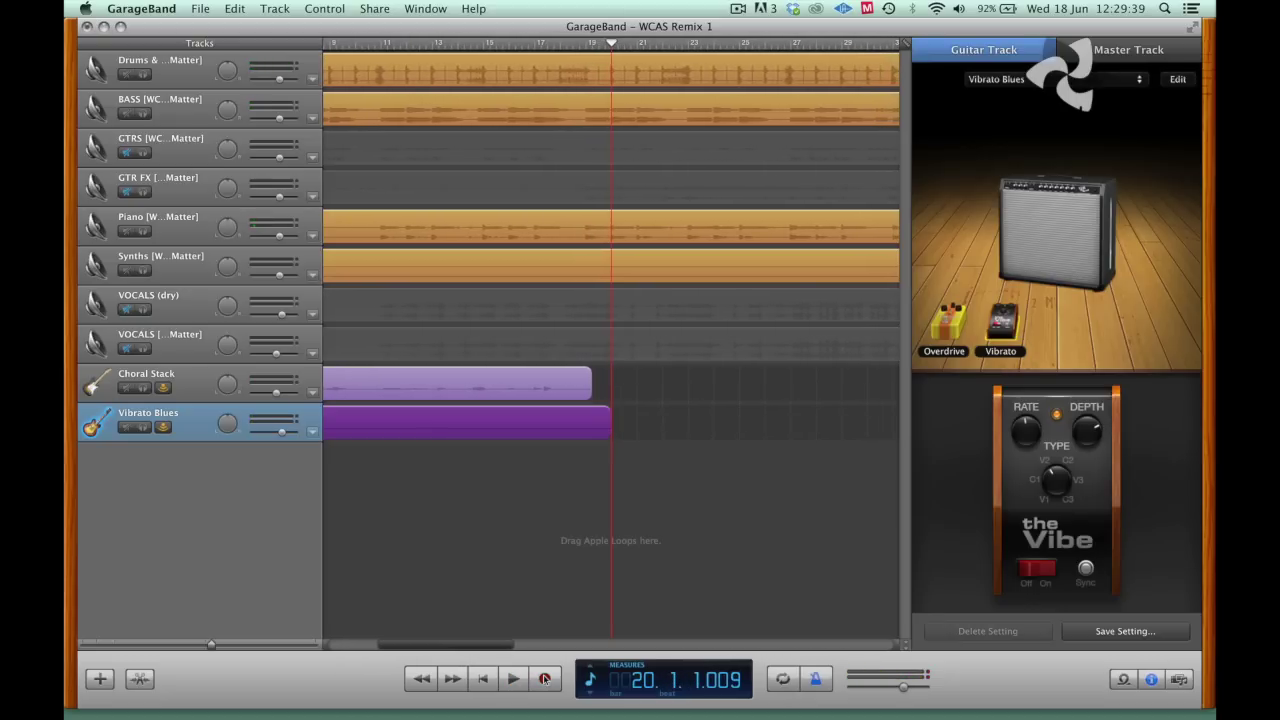
Return to the song start, turn on Cycle, and set the cycle region to roughly bars 3–11
key("Return")
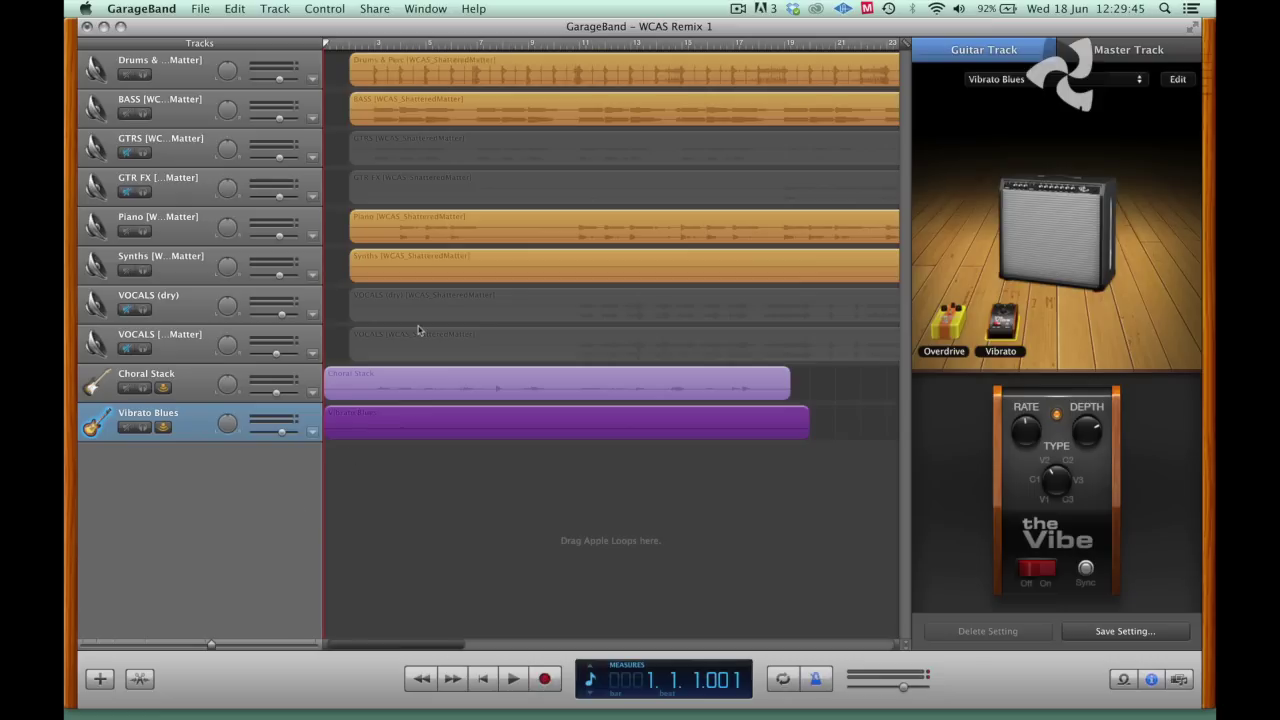
left_click(783, 679)
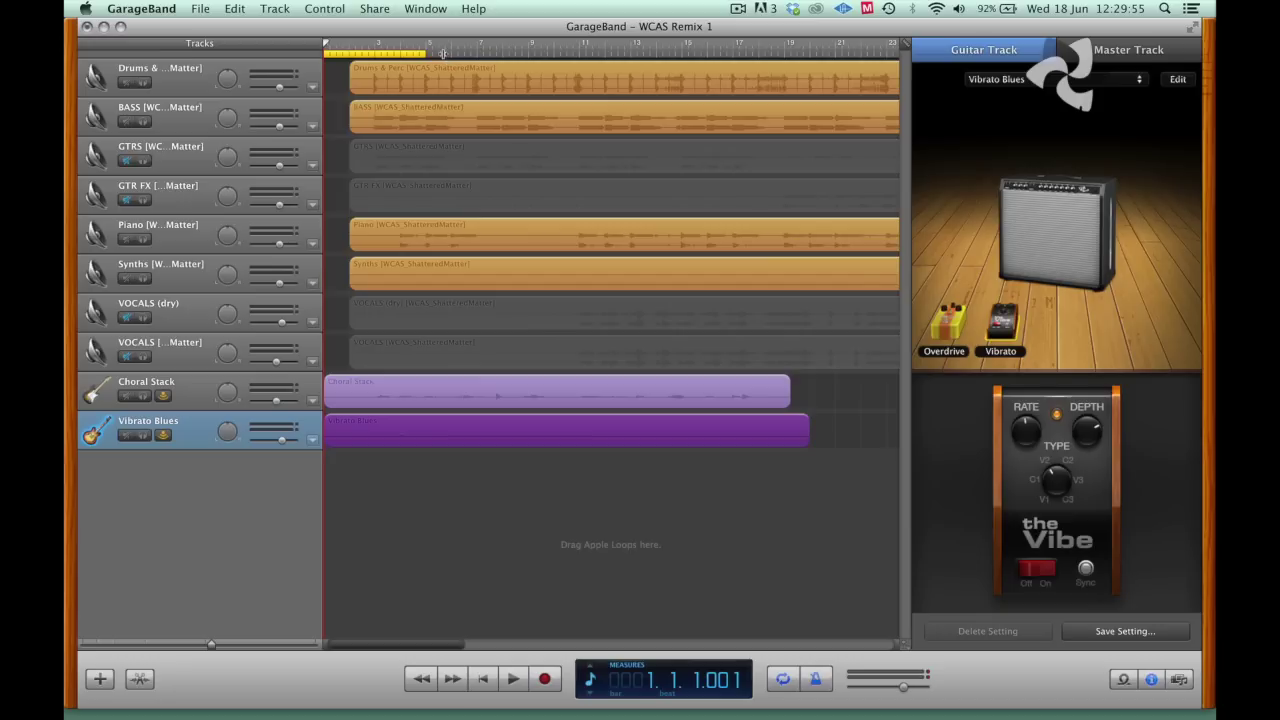
left_click_drag(442, 53, 492, 53)
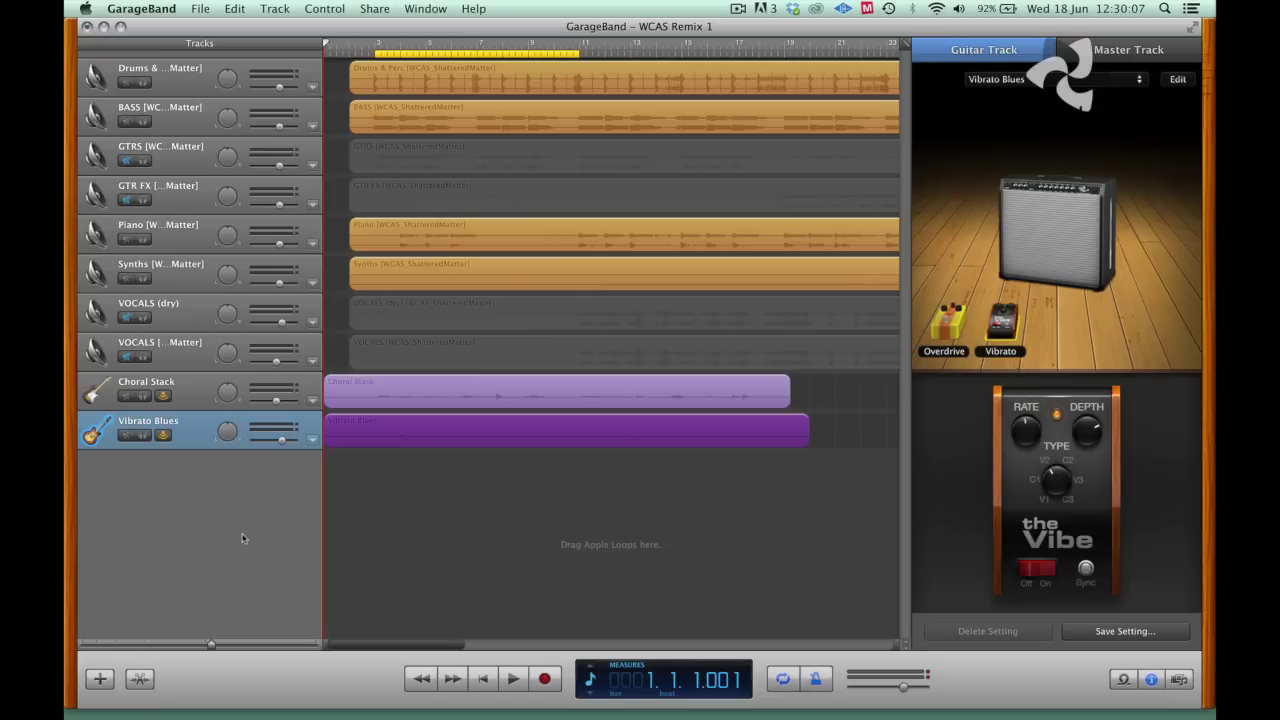
Create another Electric Guitar track and switch its sound to the Big Hair Metal amp preset
key("alt+super+n")
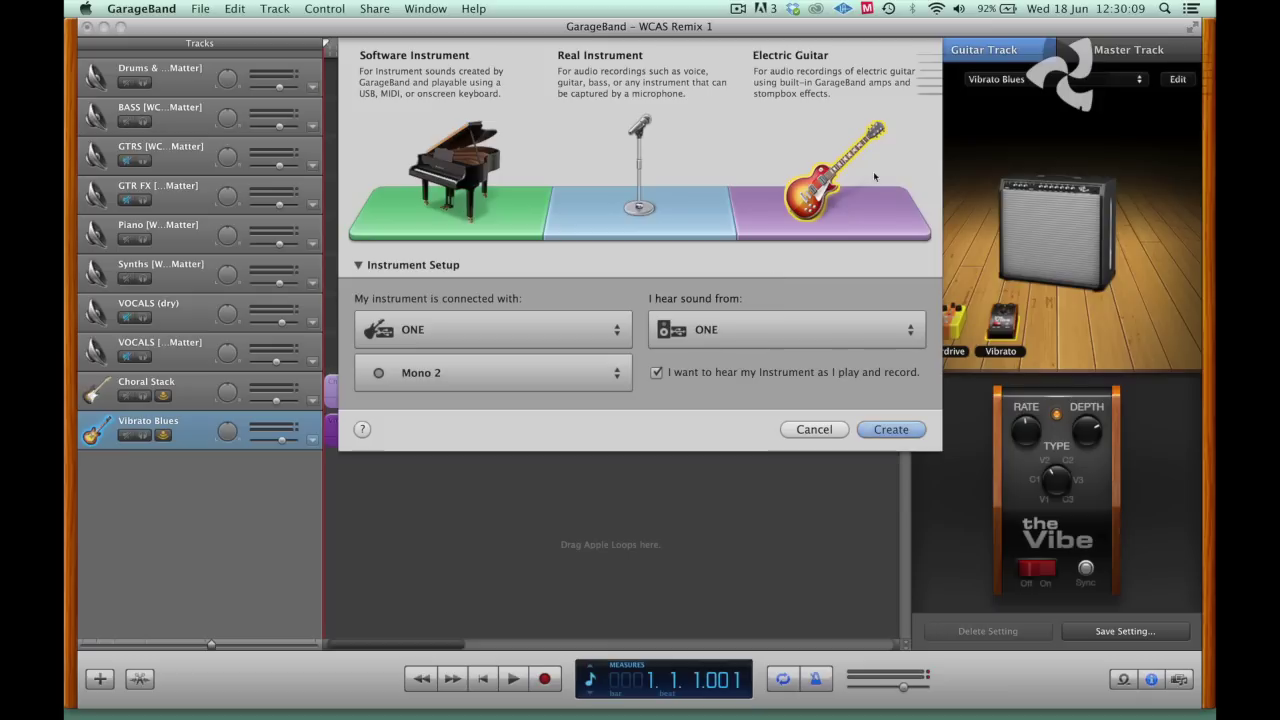
left_click(893, 436)
left_click(1072, 78)
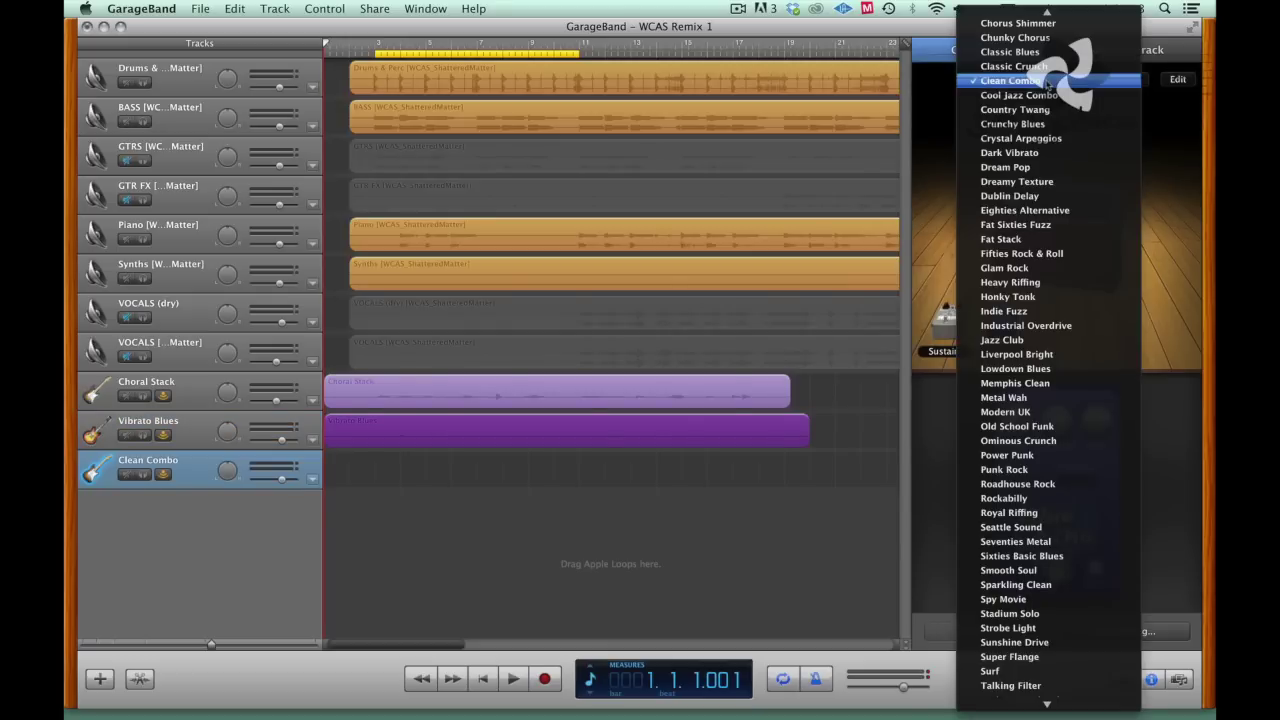
mouse_move(1047, 8)
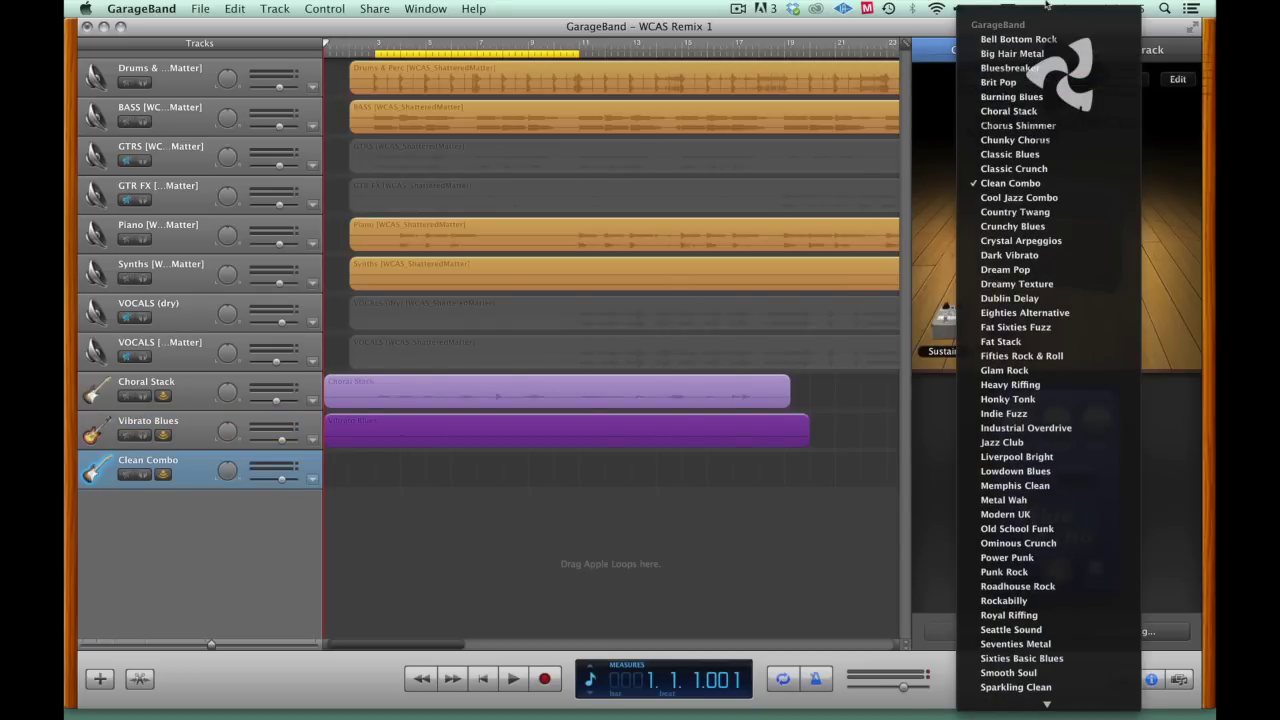
left_click(1036, 53)
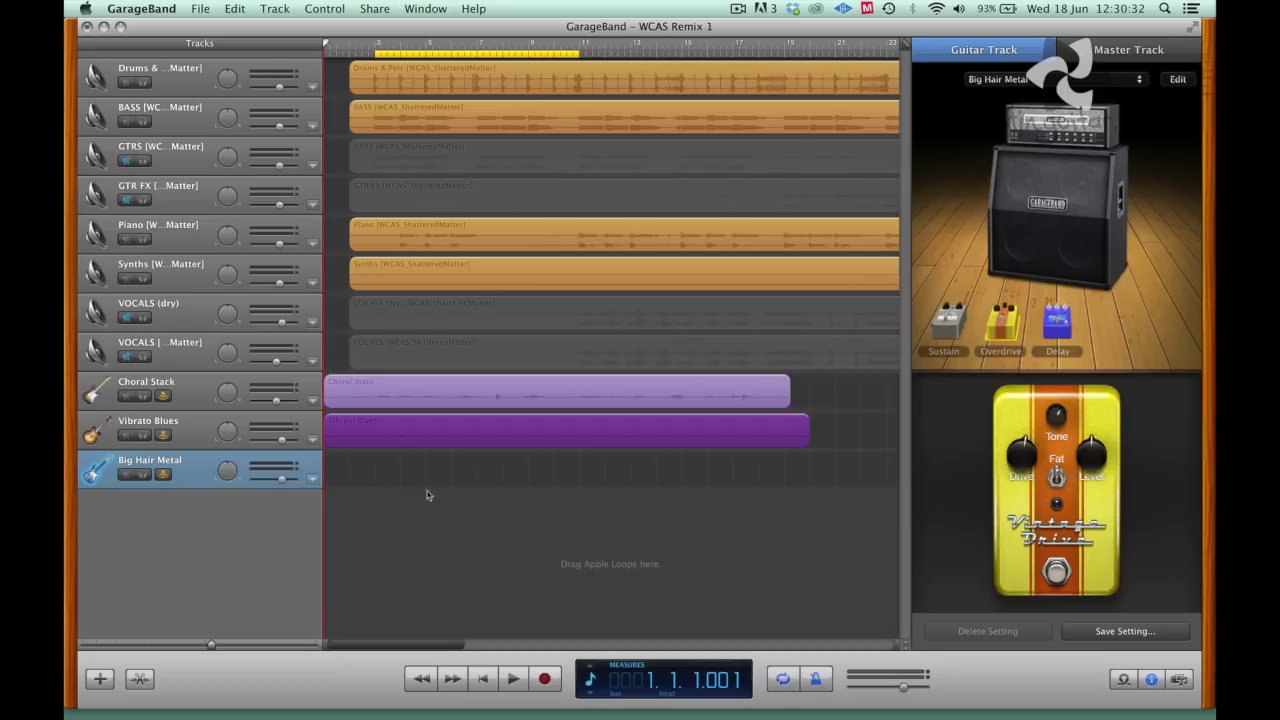
Cycle-record three guitar takes onto the Big Hair Metal track over the looped bars
left_click(544, 678)
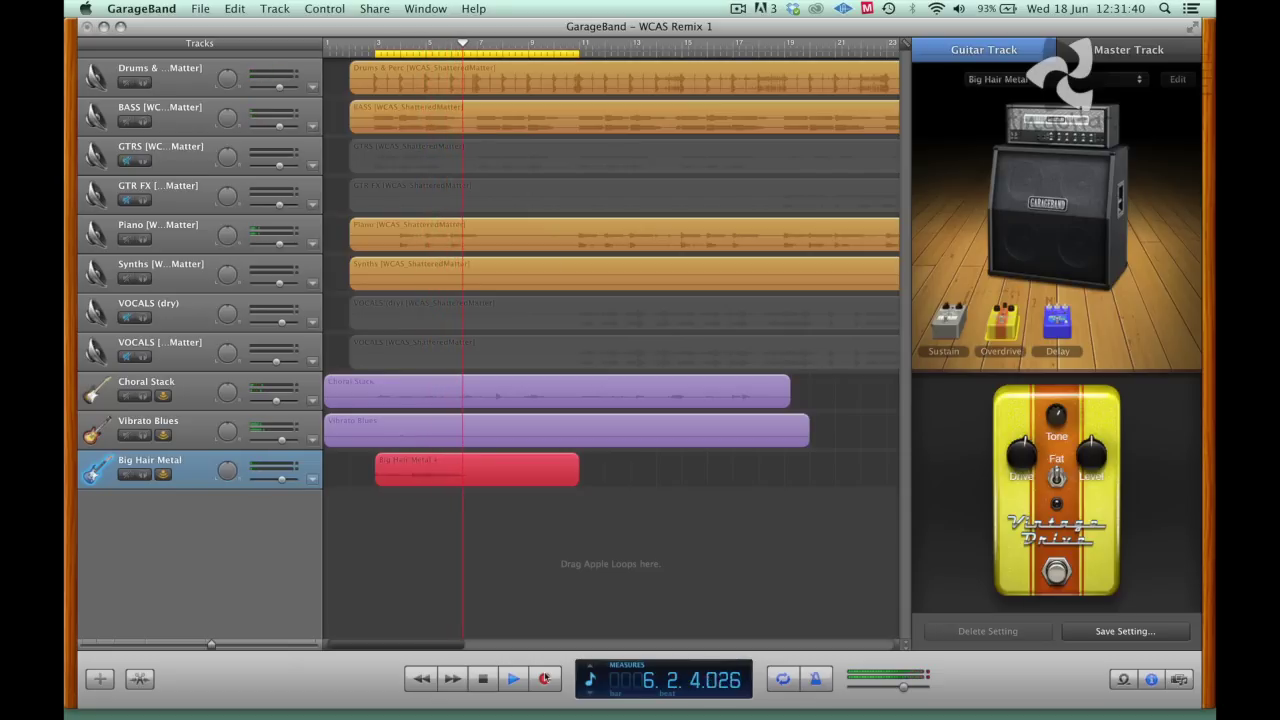
key("space")
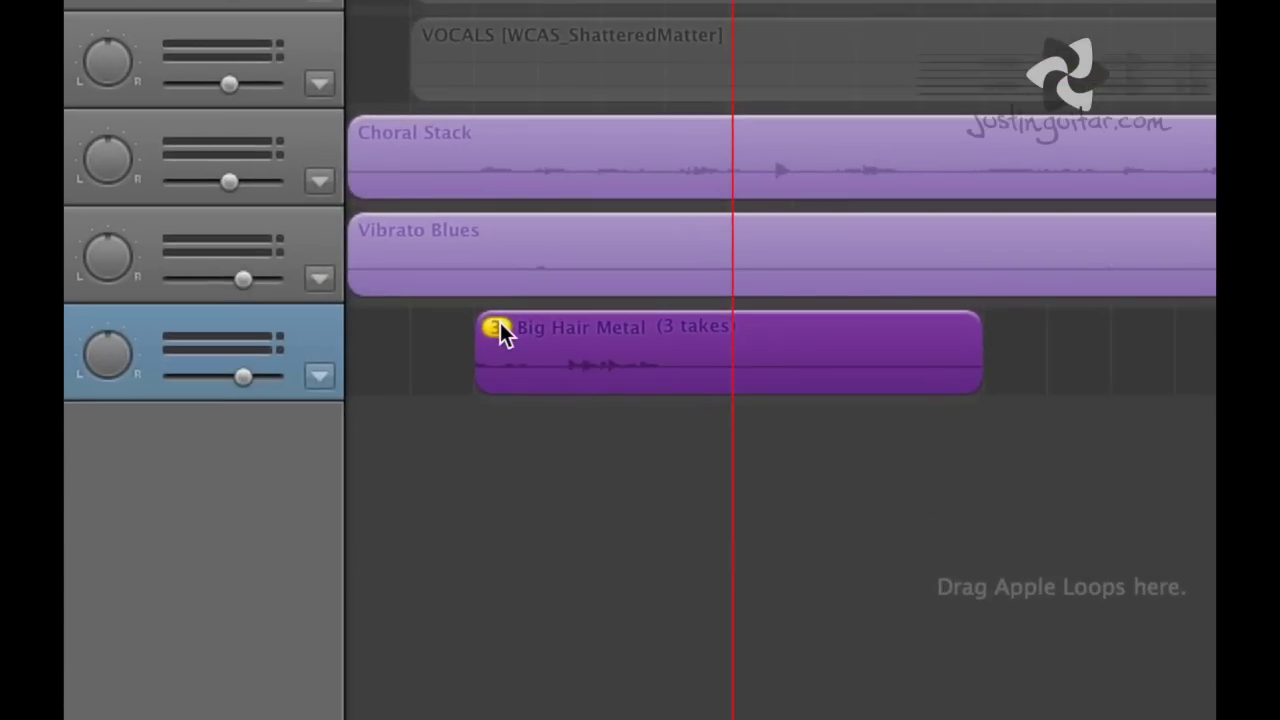
Switch the Big Hair Metal region to Take 1 and play it back
left_click(498, 326)
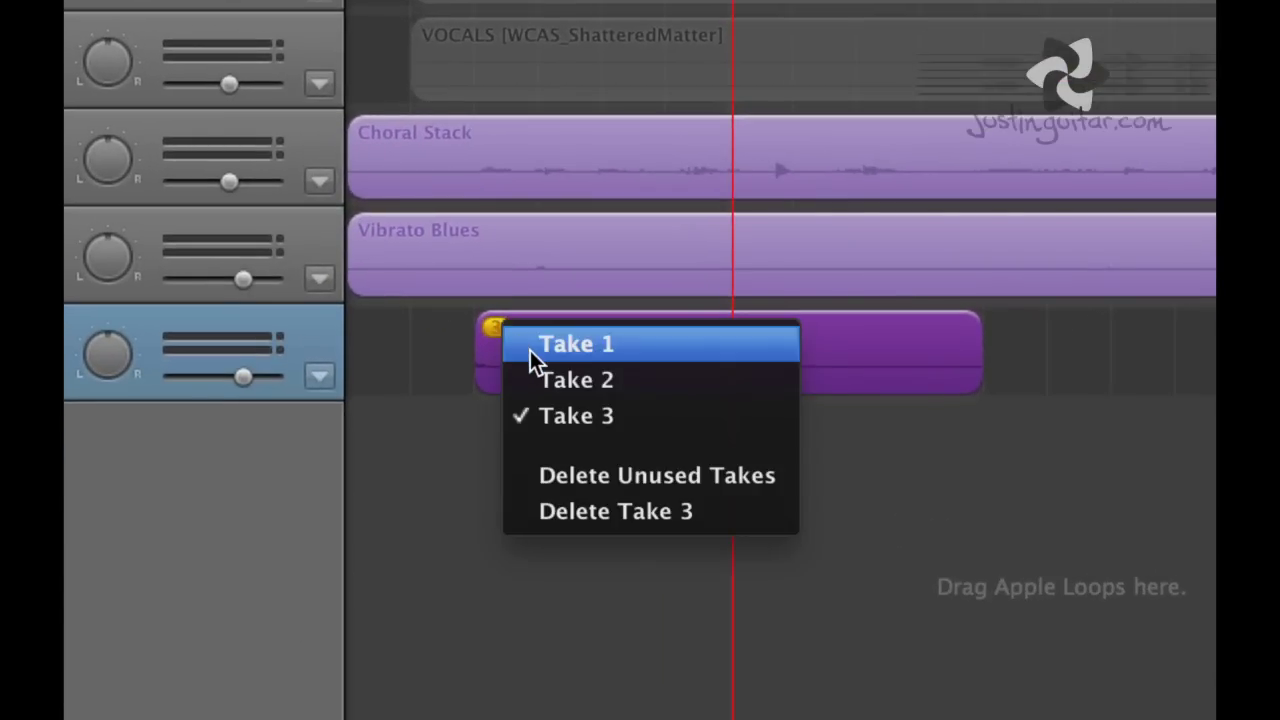
left_click(530, 350)
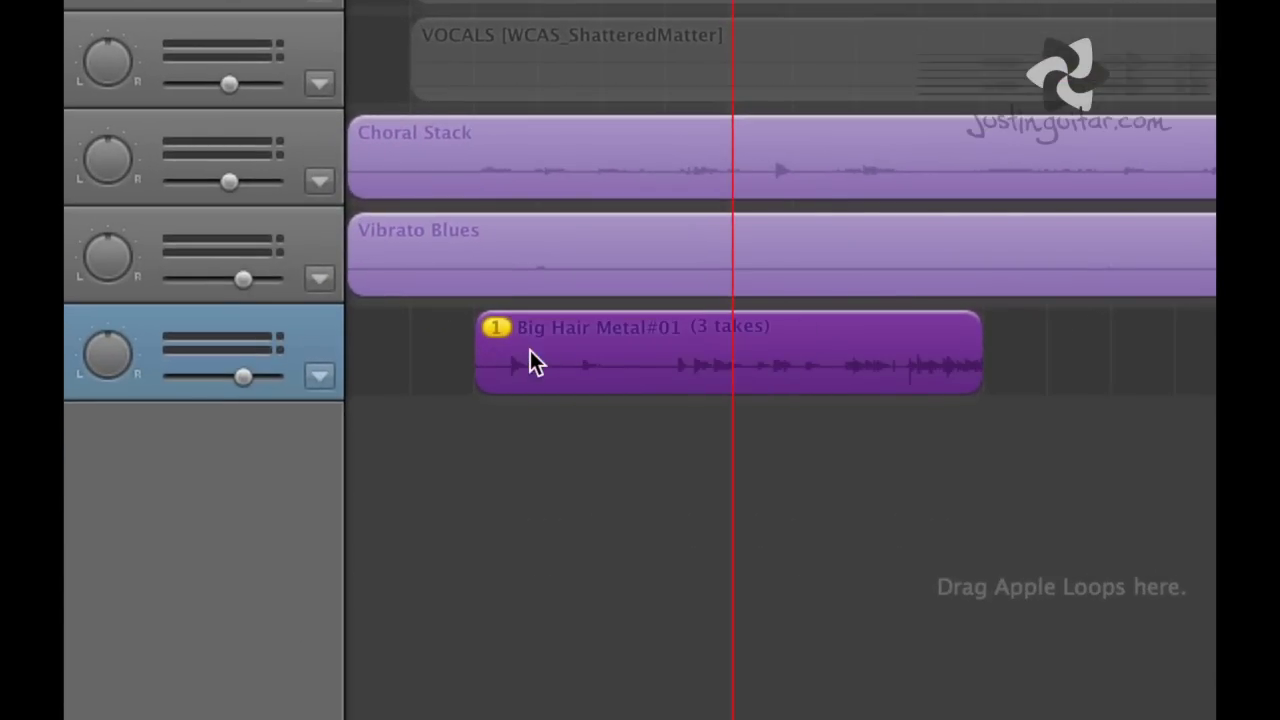
key("space")
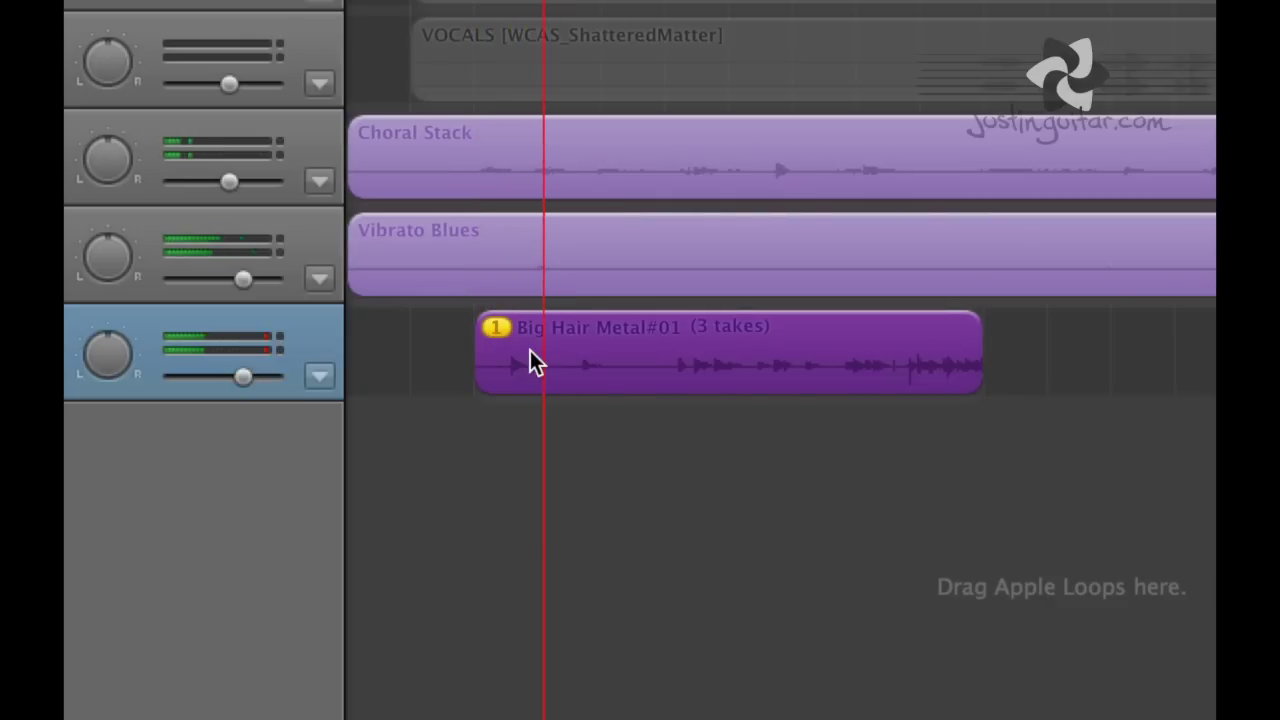
key("space")
Switch the region to Take 2 and play it again
left_click(499, 328)
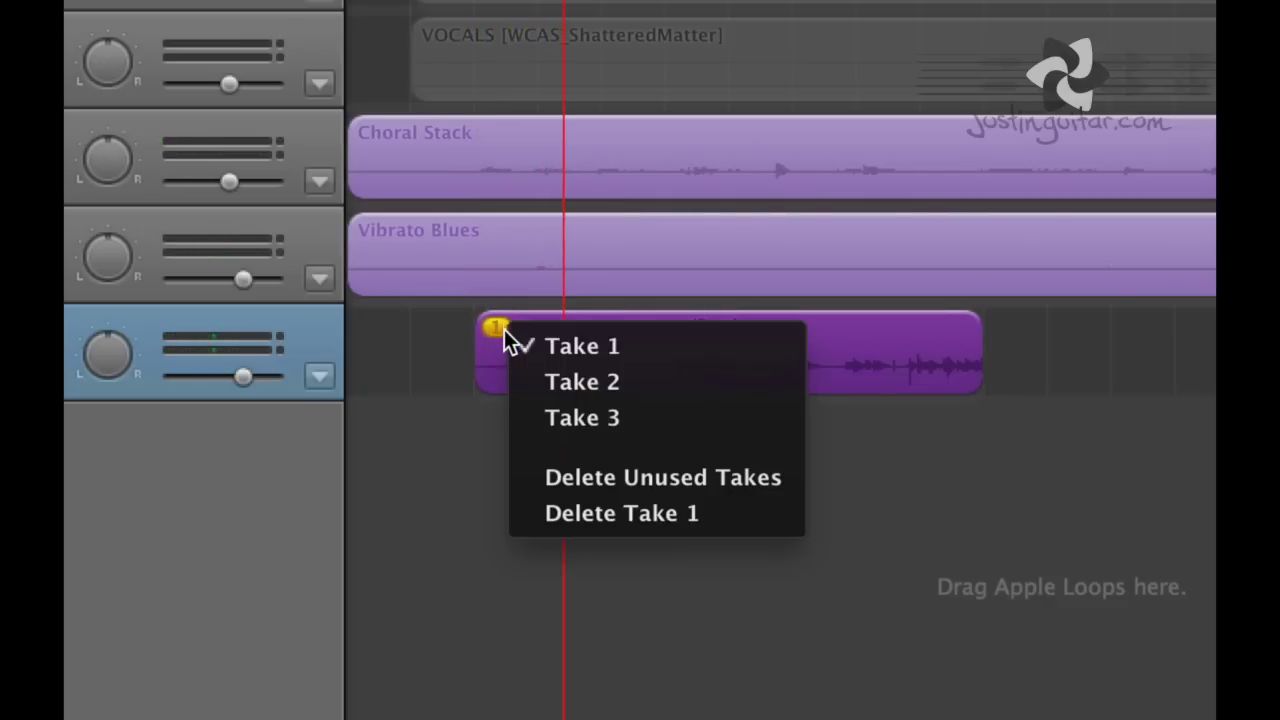
left_click(522, 367)
key("space")
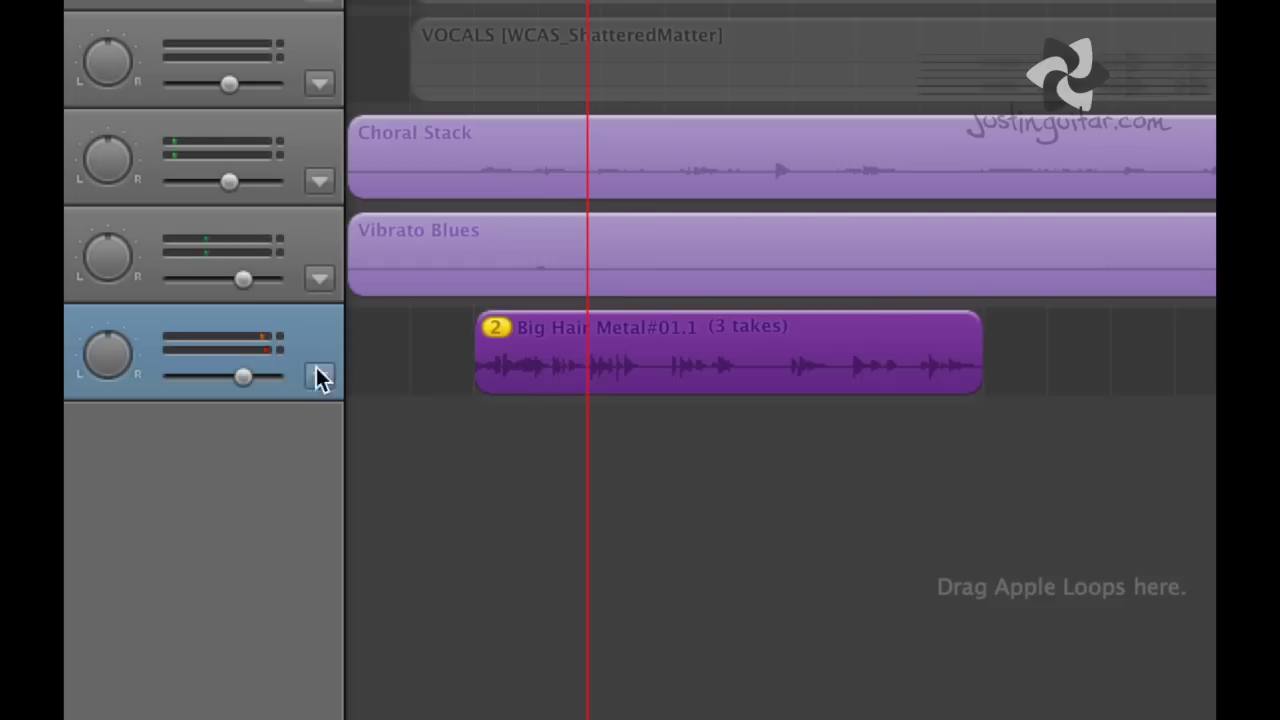
Lower Big Hair Metal to -2.4 dB, slightly reduce Vibrato Blues, Synths and BASS, then play the mix
left_click_drag(243, 374, 237, 374)
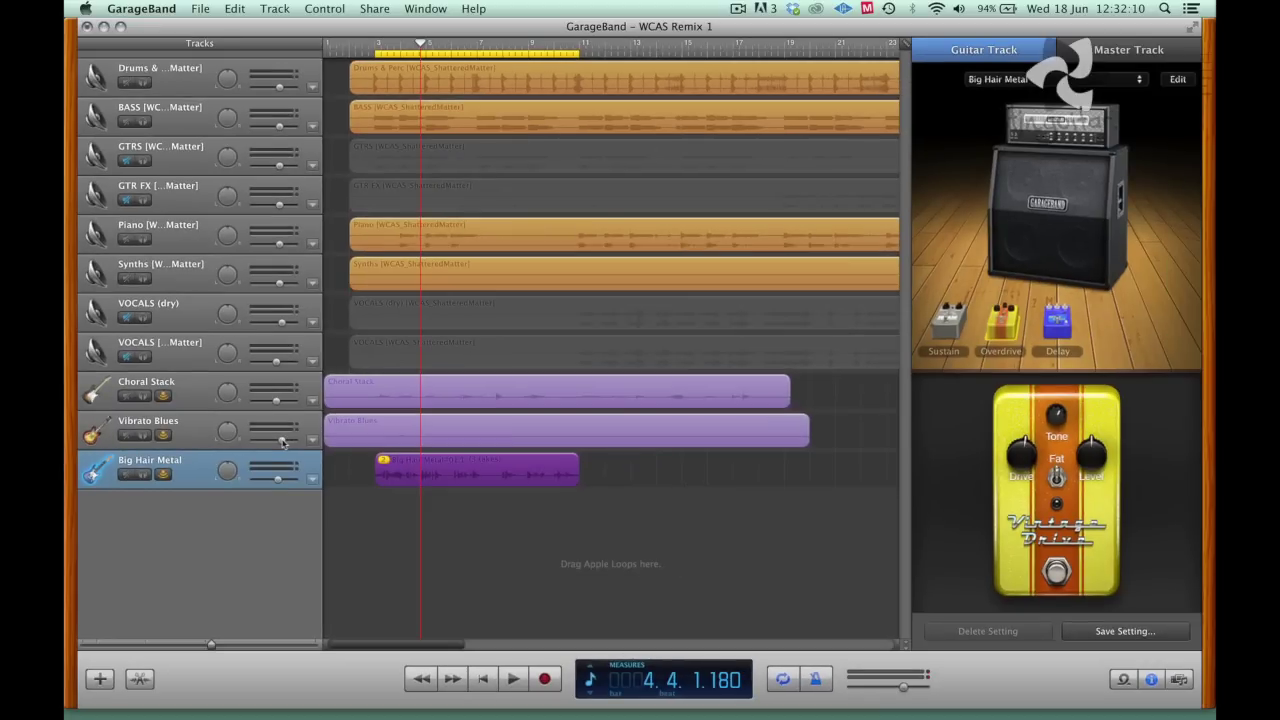
left_click_drag(283, 442, 275, 366)
left_click_drag(282, 288, 278, 249)
left_click_drag(280, 127, 280, 91)
key("space")
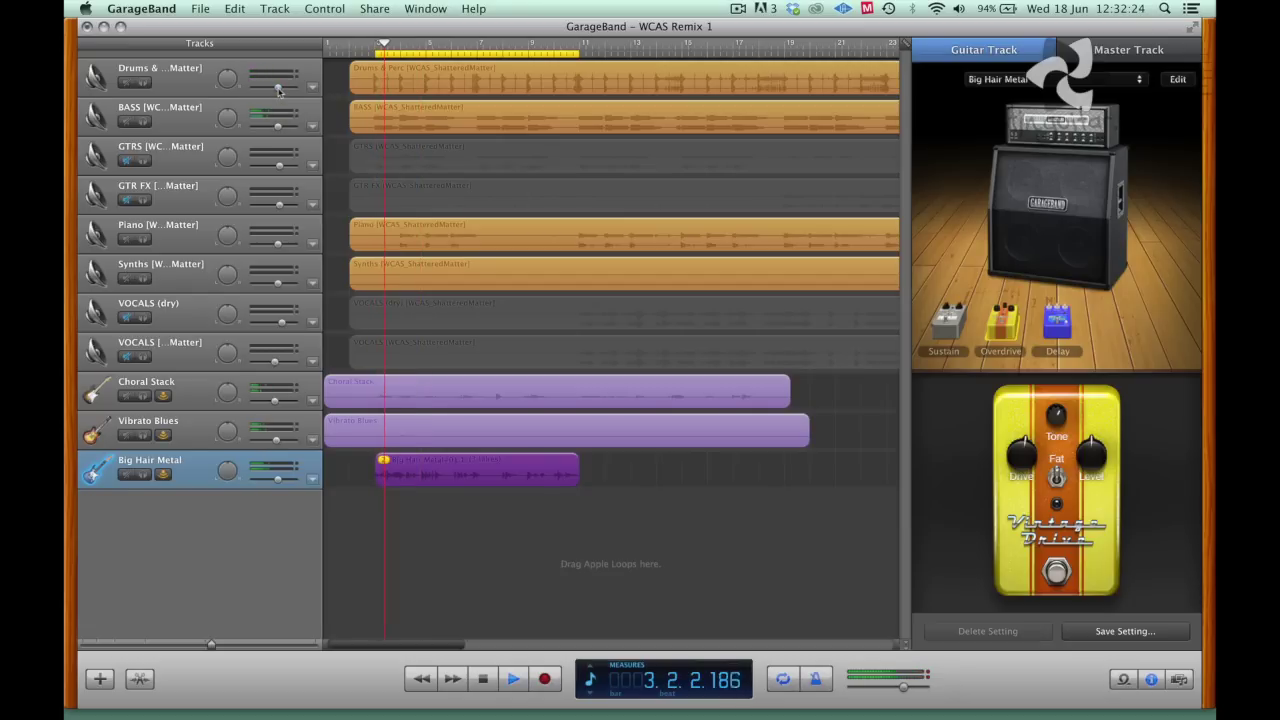
key("space")
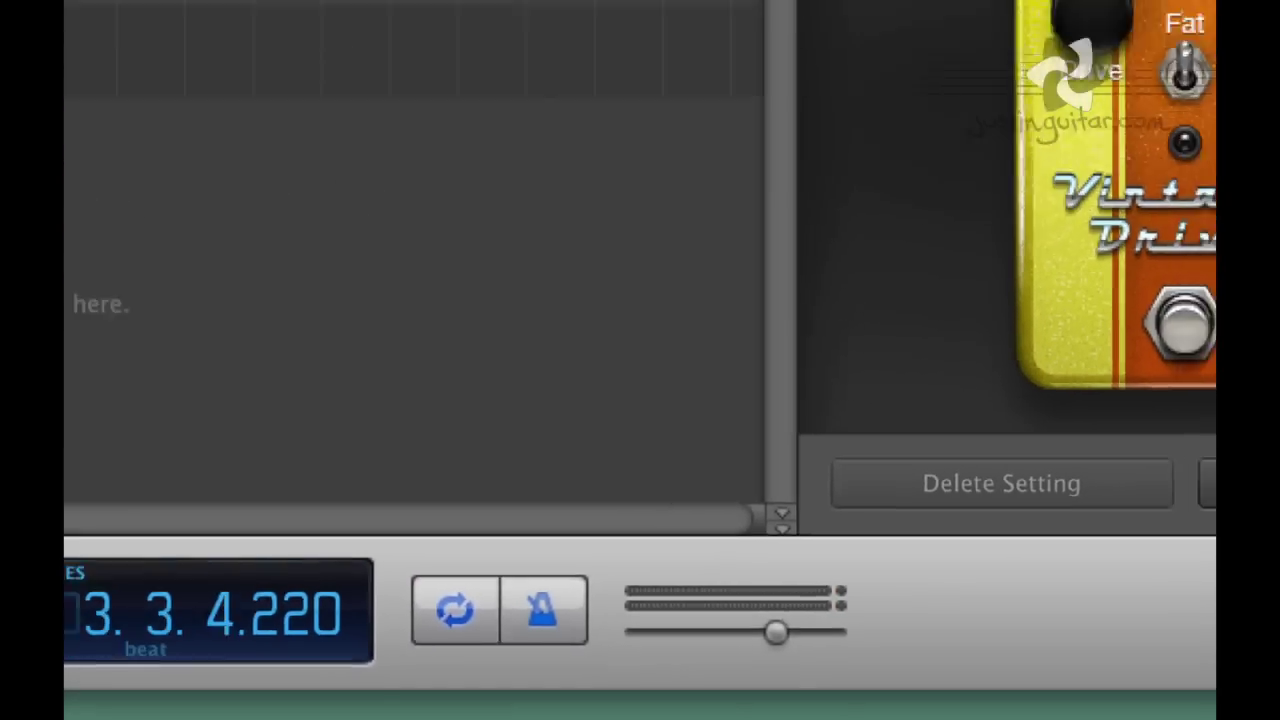
Play the Big Hair Metal region, then switch it to Take 3
key("space")
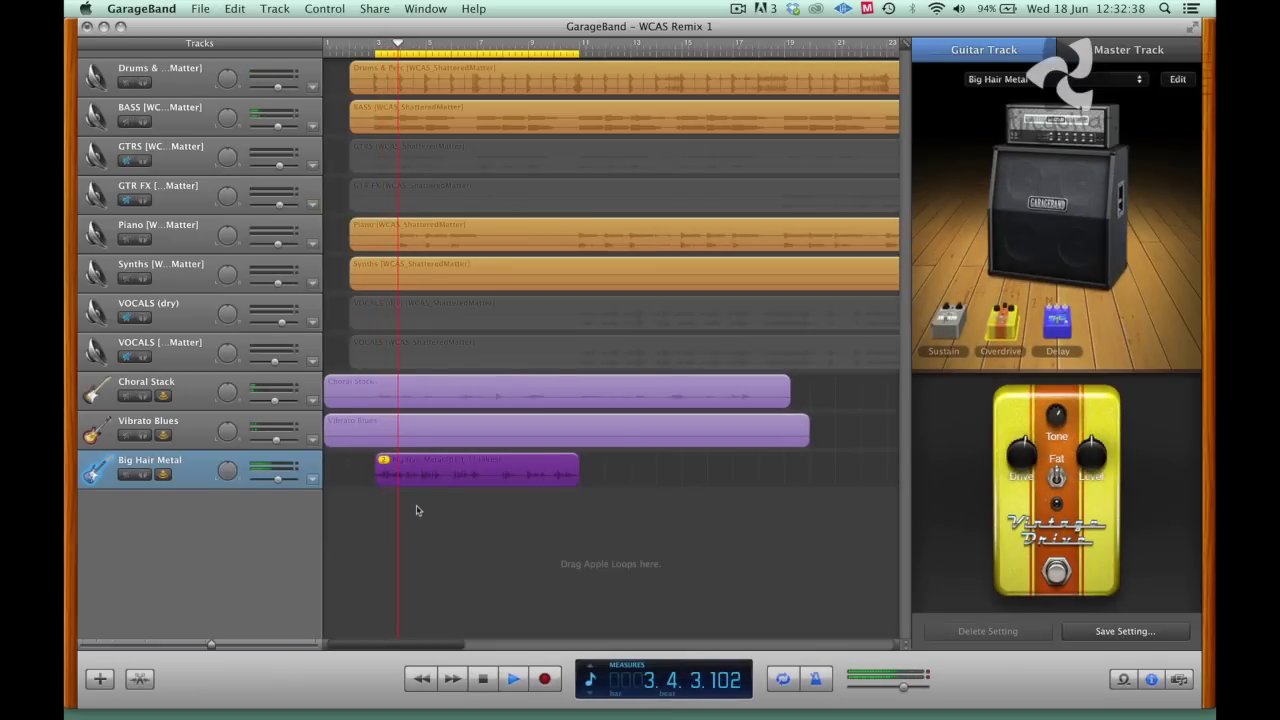
key("space")
left_click(383, 461)
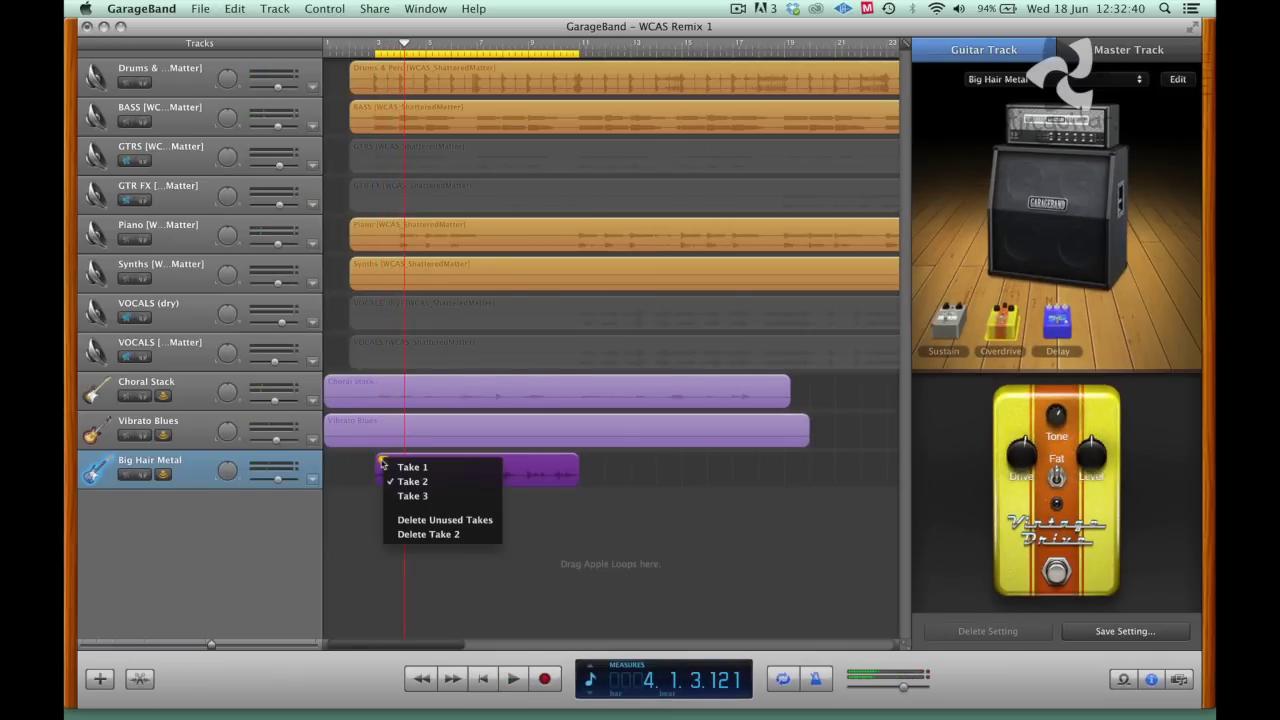
left_click(393, 496)
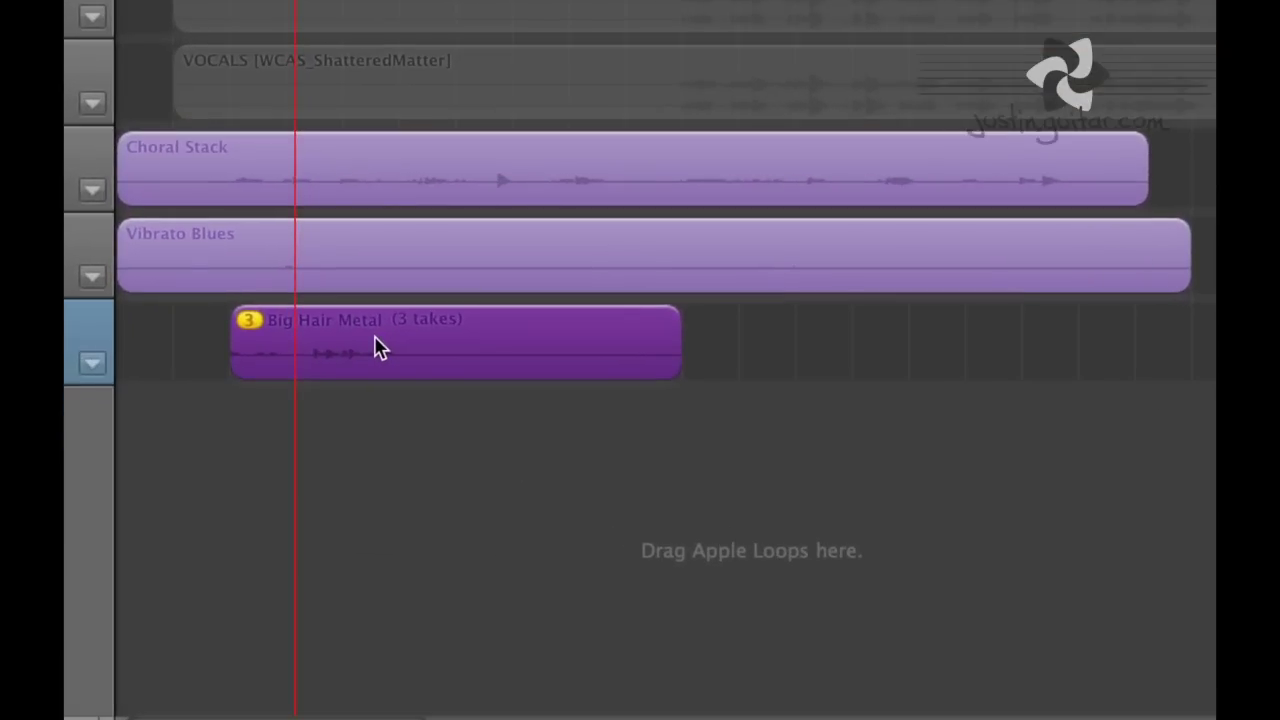
Copy the region right after itself and set the original back to Take 2
left_click_drag(378, 347, 778, 345)
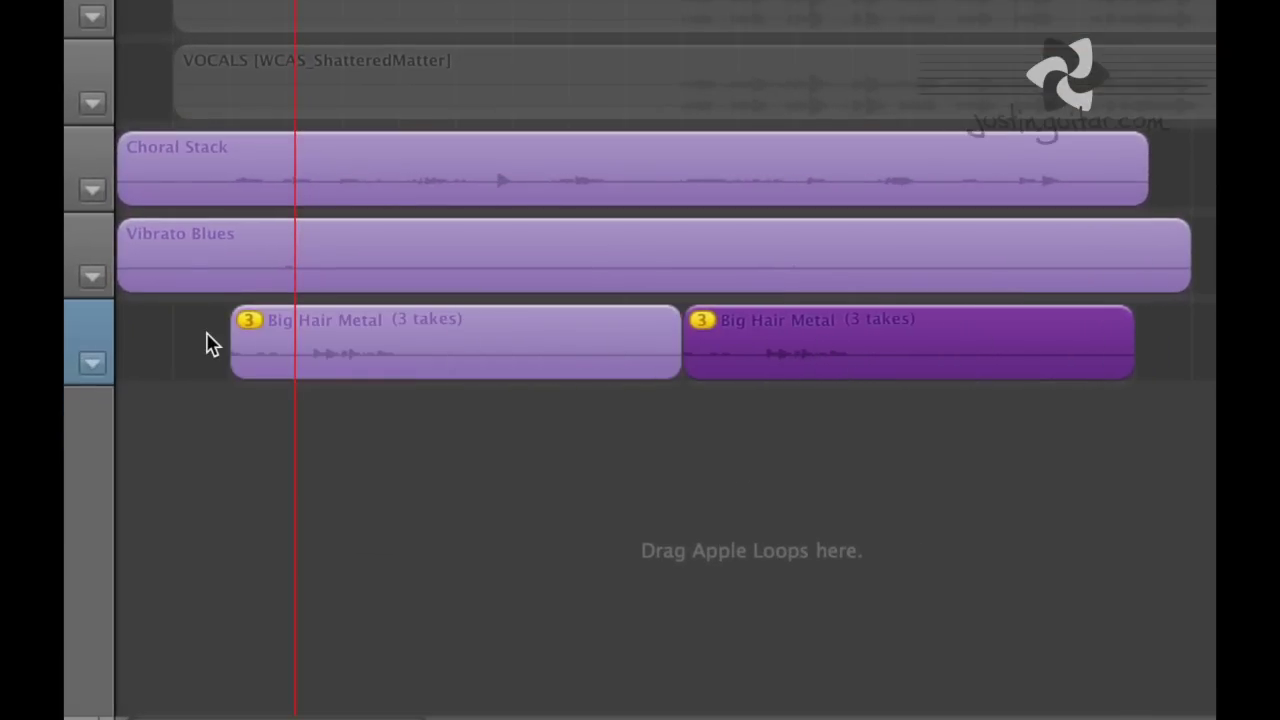
left_click(249, 327)
left_click(249, 327)
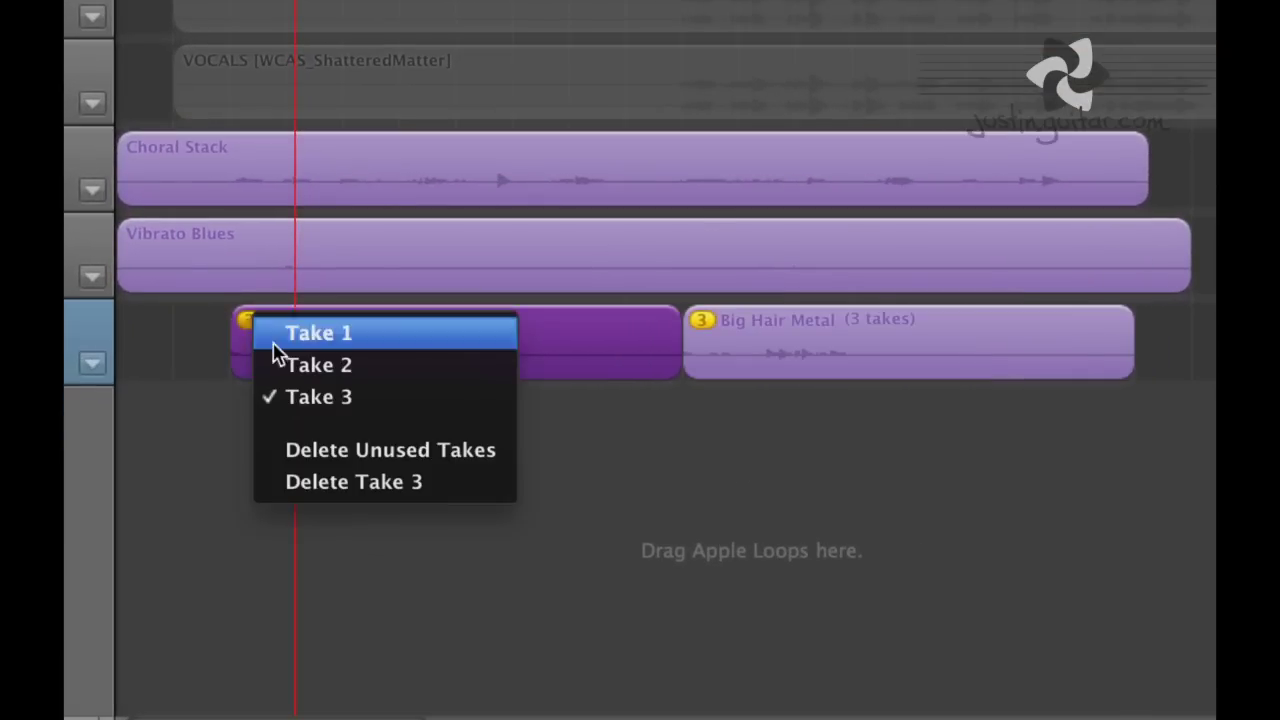
left_click(286, 366)
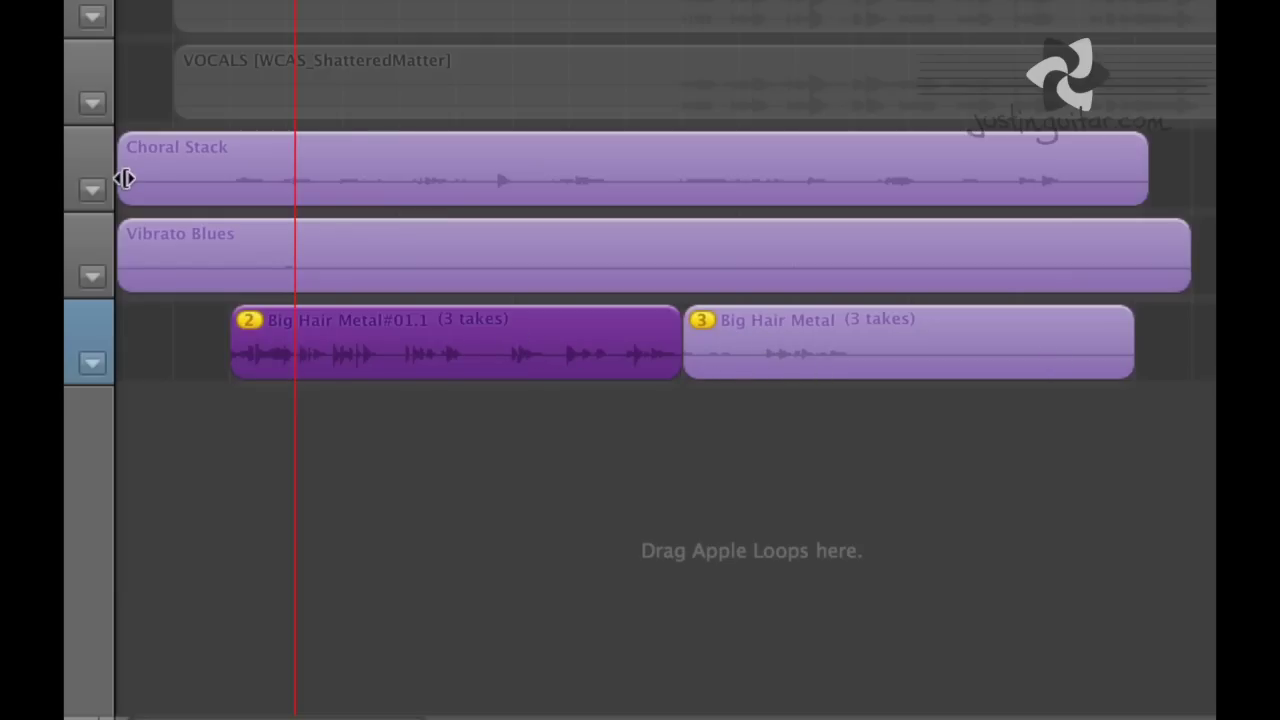
Trim Choral Stack's start, split it at bar 7, move part 2 later, and copy part 1 after itself
left_click_drag(124, 178, 218, 177)
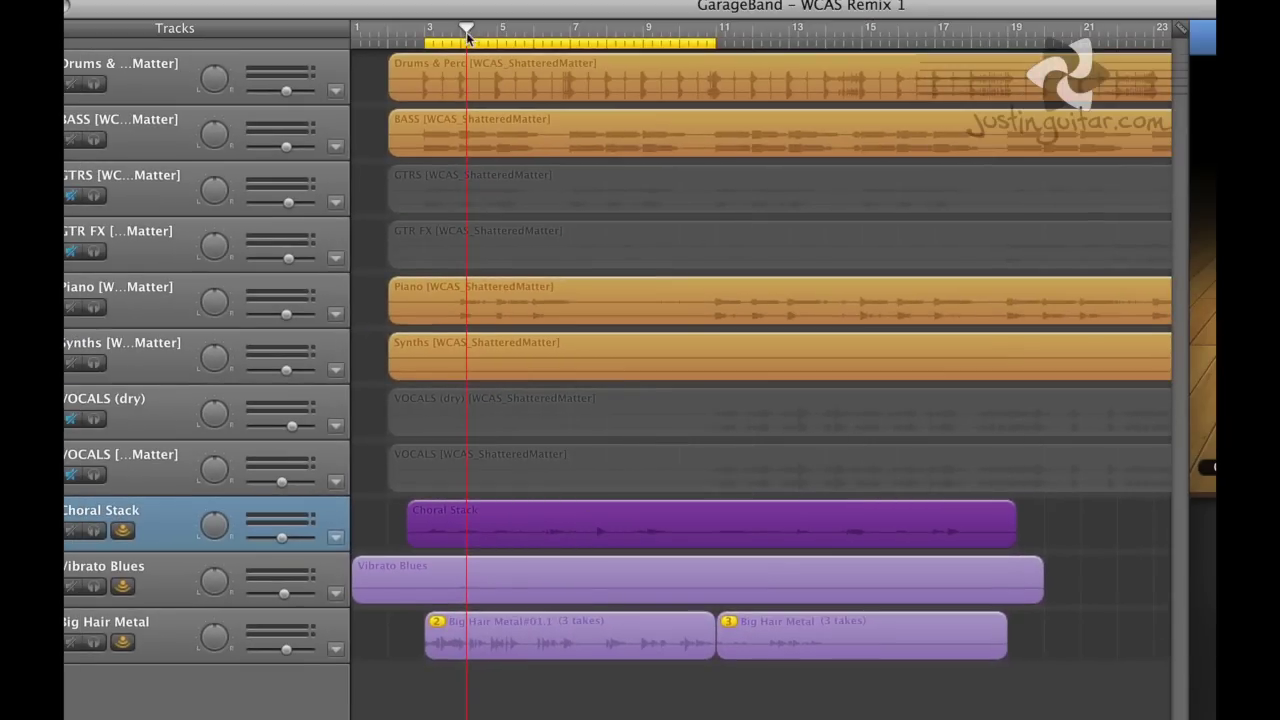
left_click_drag(470, 28, 570, 22)
key("super+t")
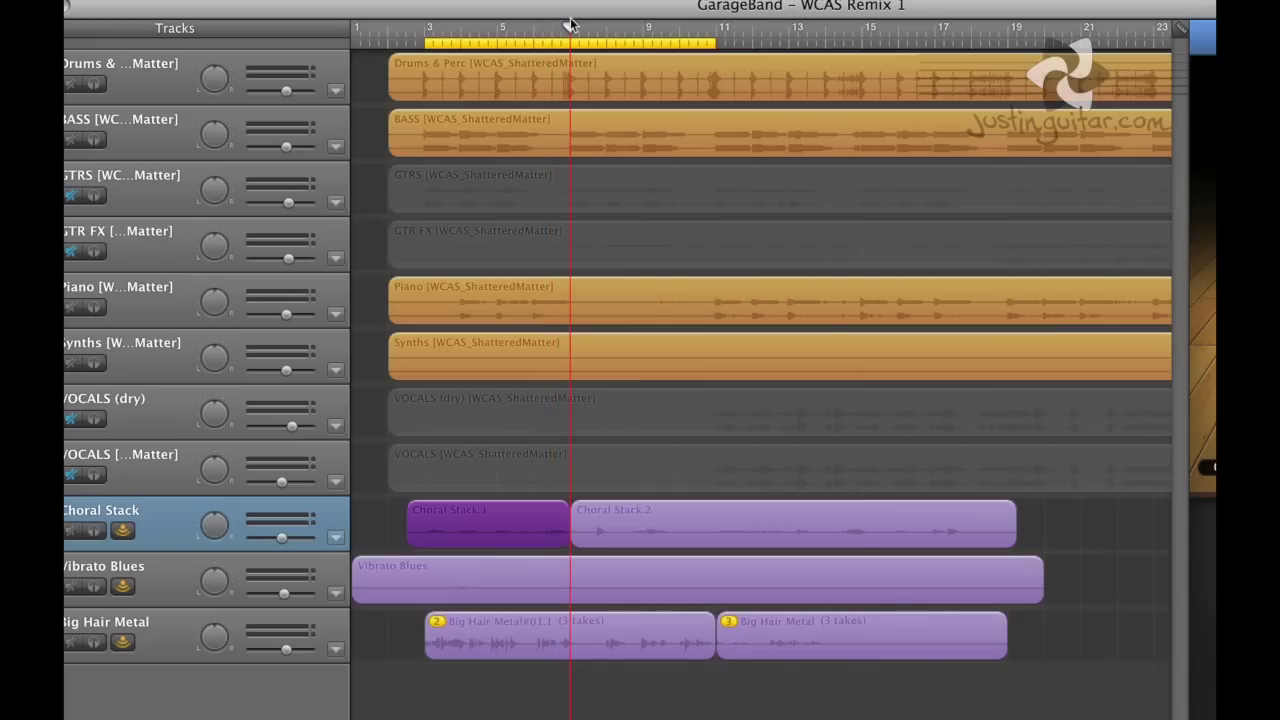
left_click_drag(604, 516, 842, 516)
left_click_drag(463, 523, 624, 525)
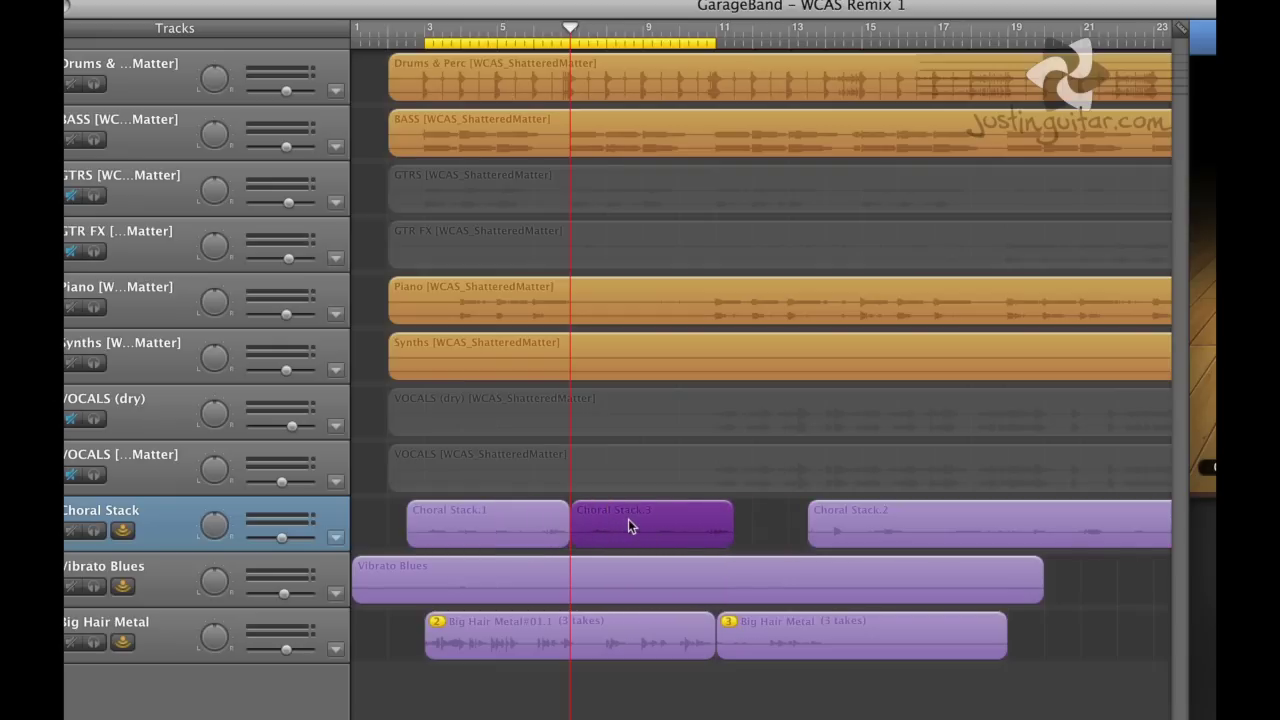